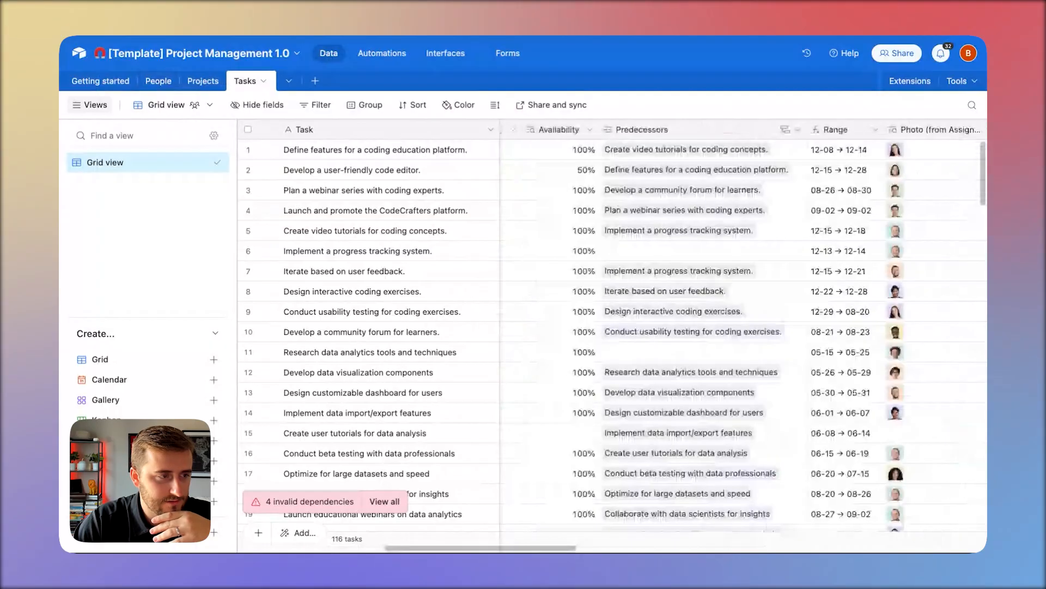
pyautogui.hscroll(-5, 741, 327)
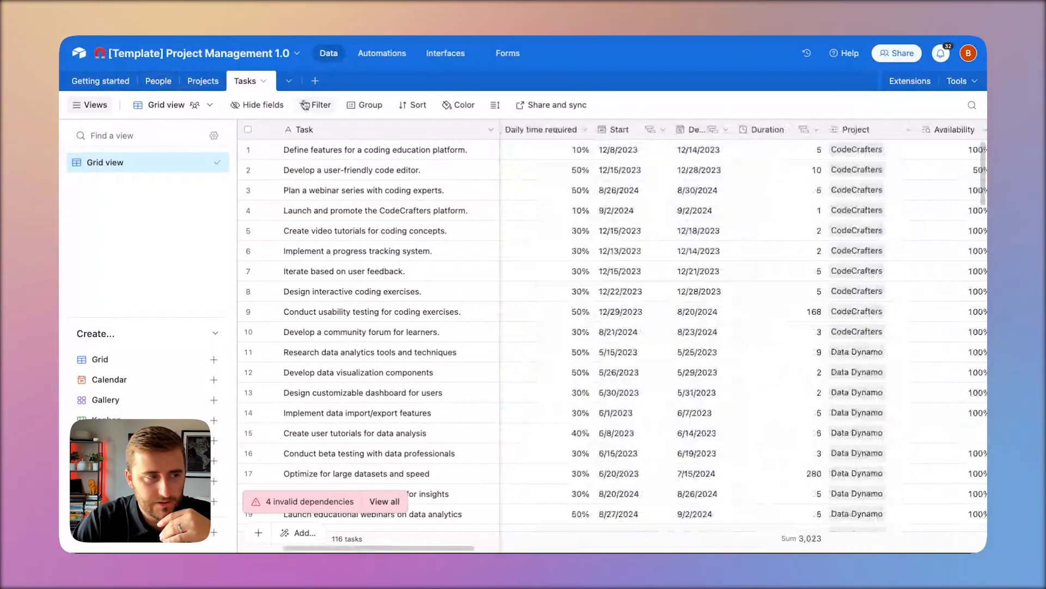
# Add a new eighth record to the Getting started table
pyautogui.click(116, 82)
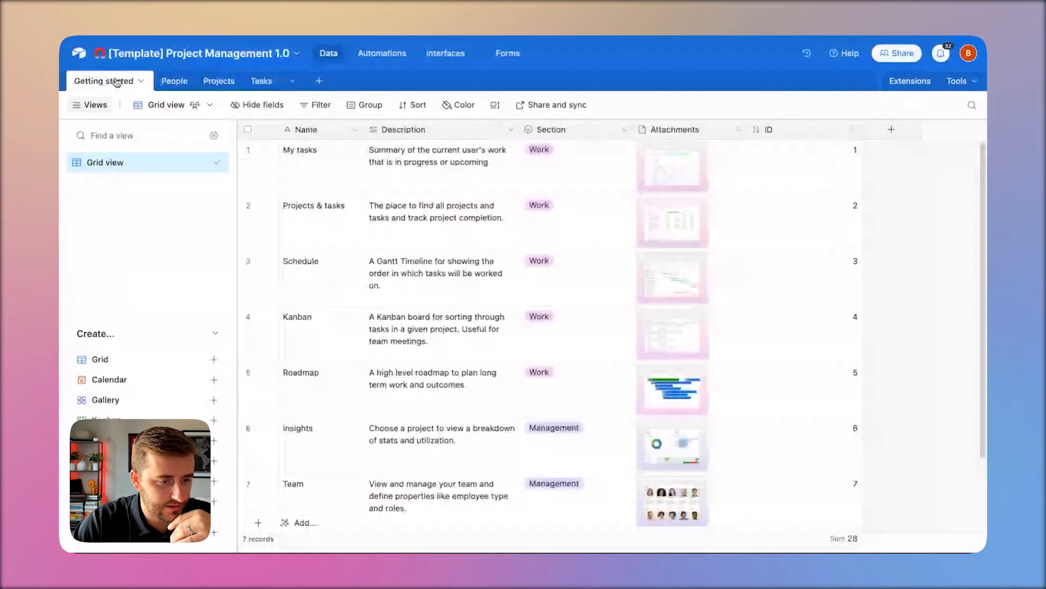
pyautogui.scroll(-3, 312, 411)
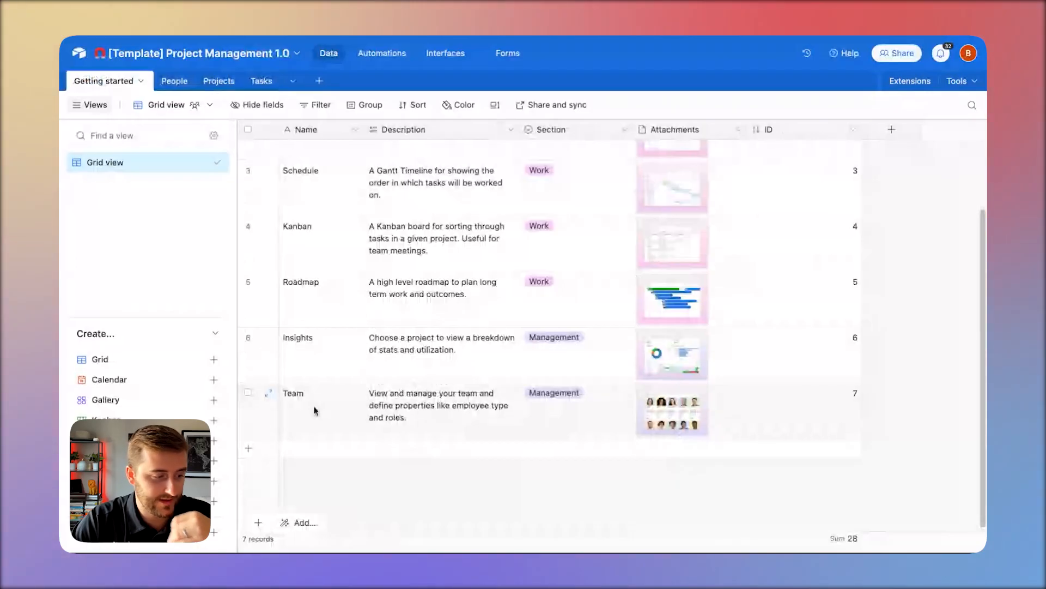
pyautogui.click(247, 450)
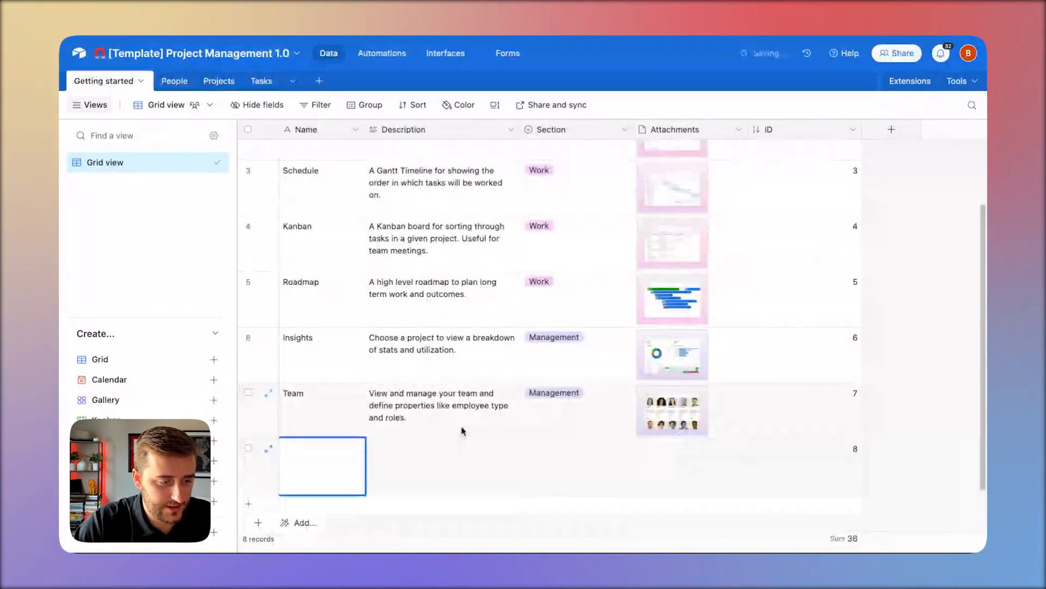
pyautogui.scroll(-1, 461, 430)
# Paste the team form URL into row 8's Description and append ?hide_
pyautogui.doubleClick(460, 430)
pyautogui.write('https://airtable.com/appIAFjXfuC09t4fv/pagAd7OZjcvkEbj4y/form')
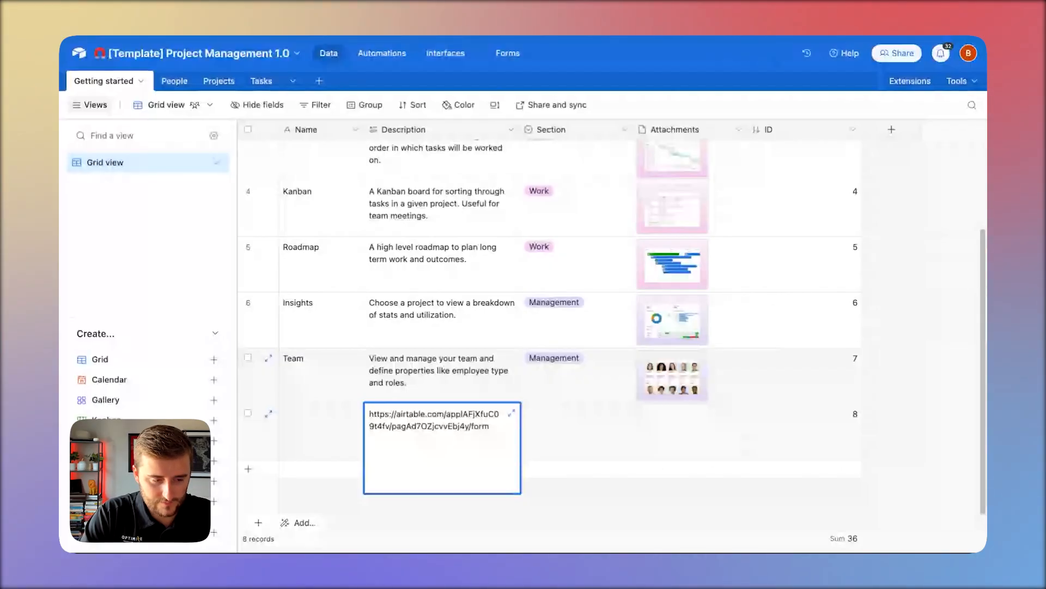
pyautogui.write('?')
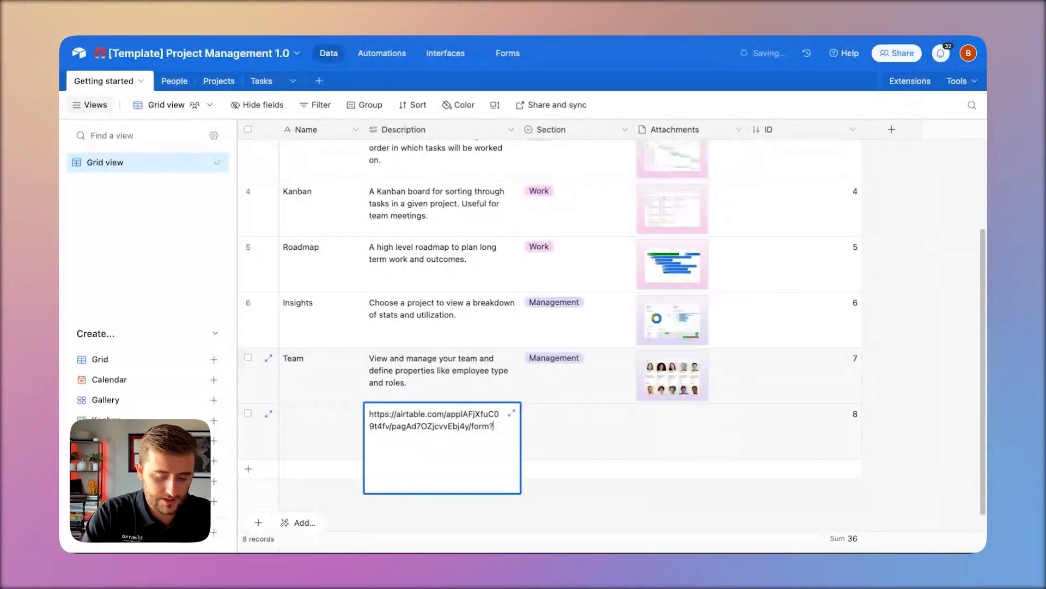
pyautogui.write('hide_')
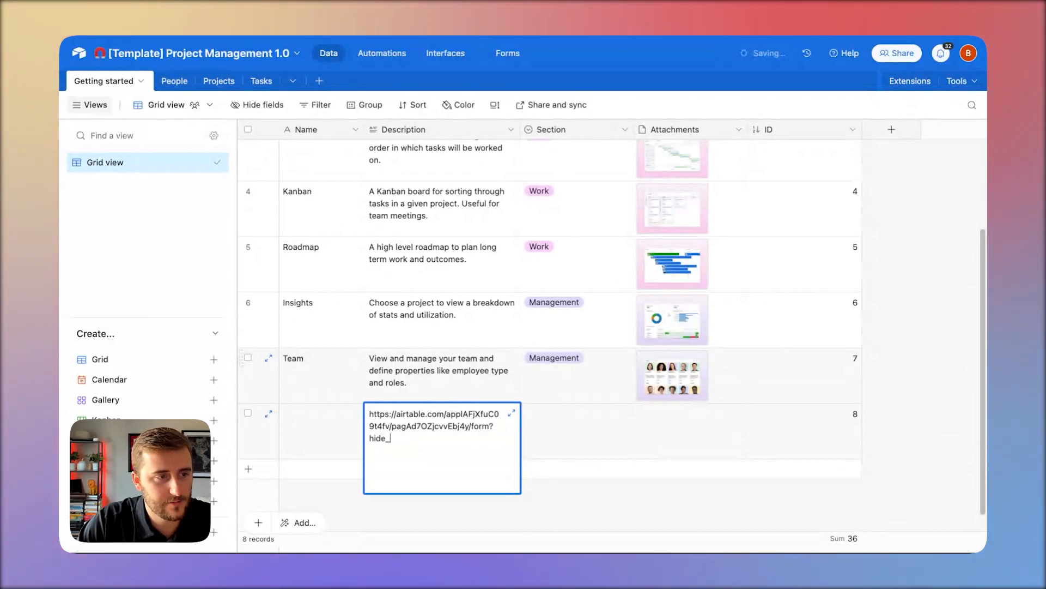
# Check the team form in the Forms editor, then return to the data grid
pyautogui.click(508, 53)
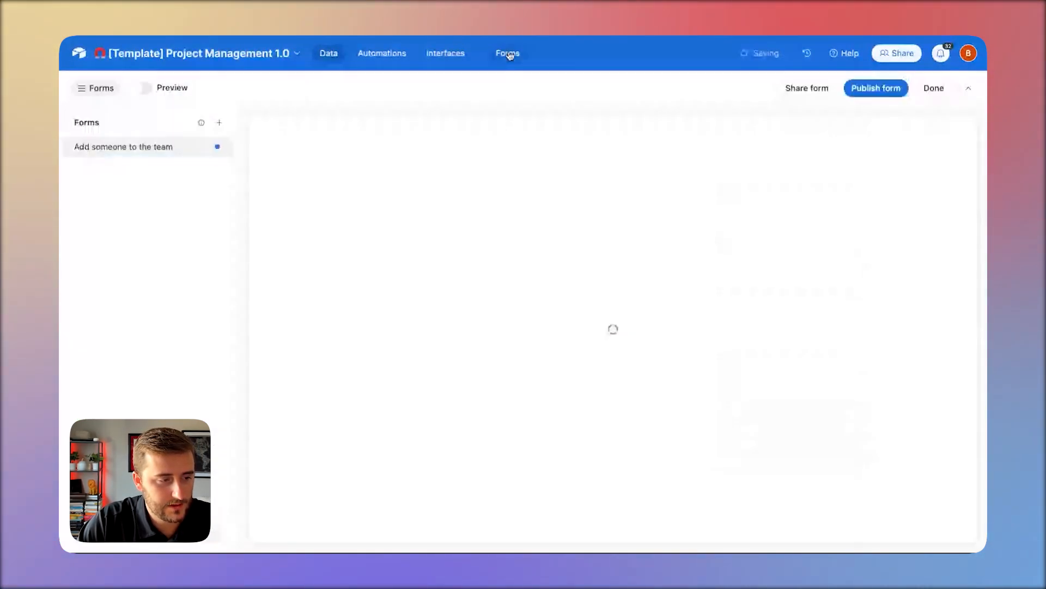
pyautogui.scroll(-1, 430, 295)
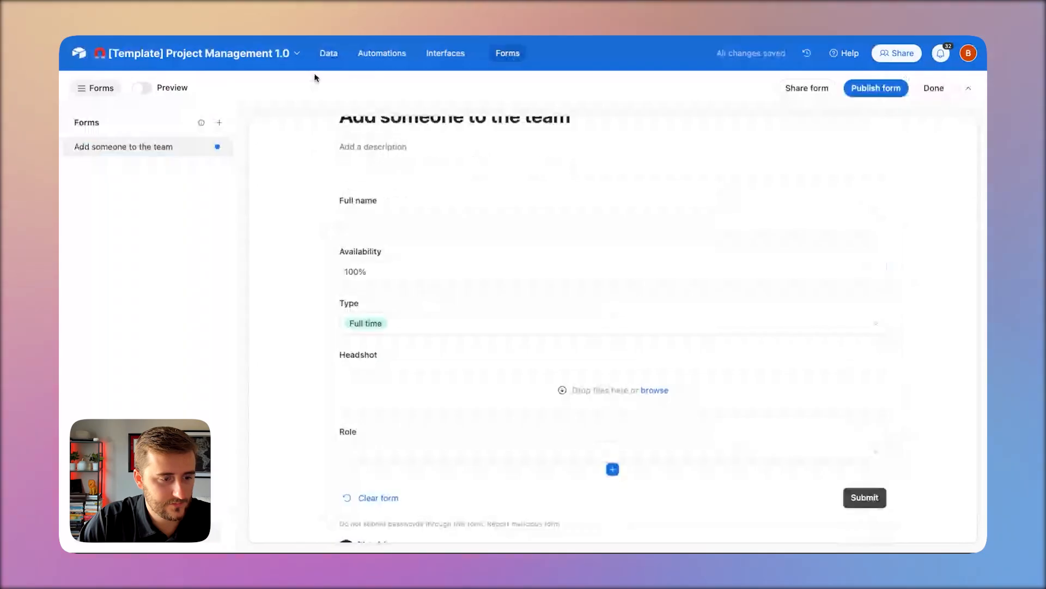
pyautogui.click(327, 54)
# Append Type=true to row 8's URL, re-paste it as a link, and open it
pyautogui.click(490, 440)
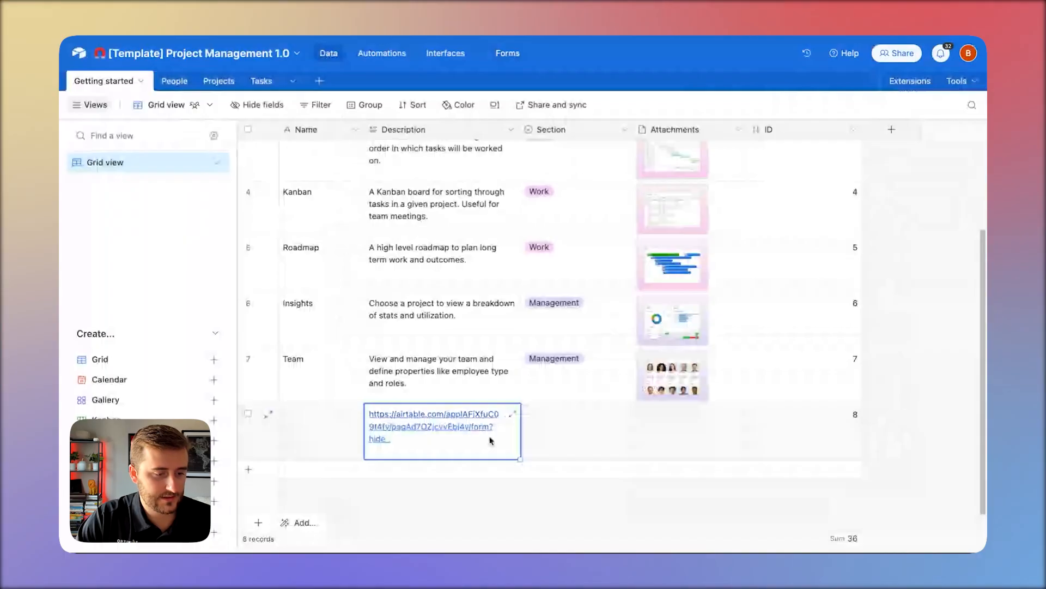
pyautogui.click(490, 440)
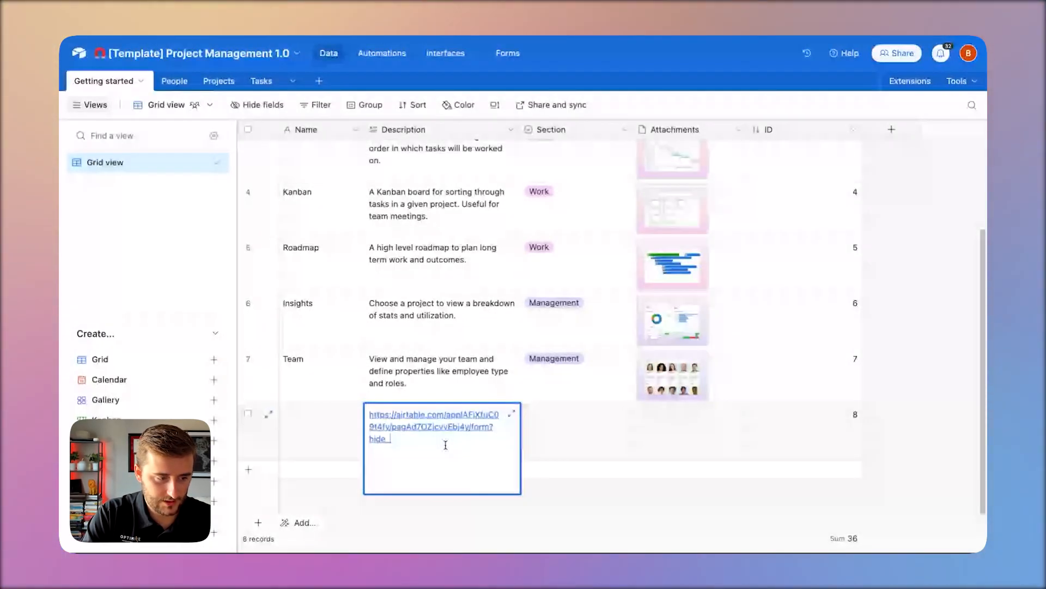
pyautogui.write('Type=tru')
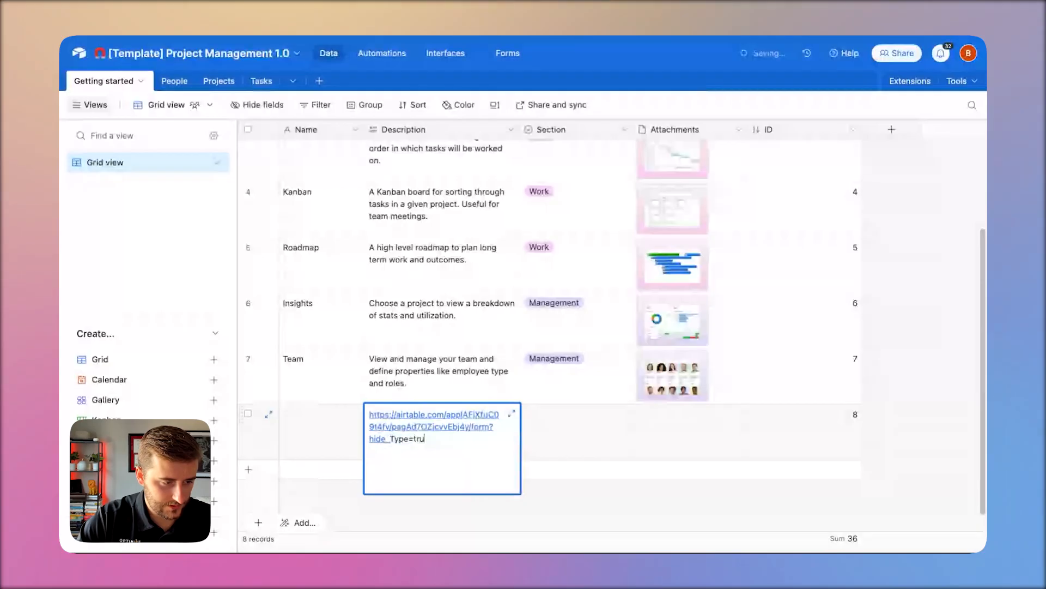
pyautogui.write('e')
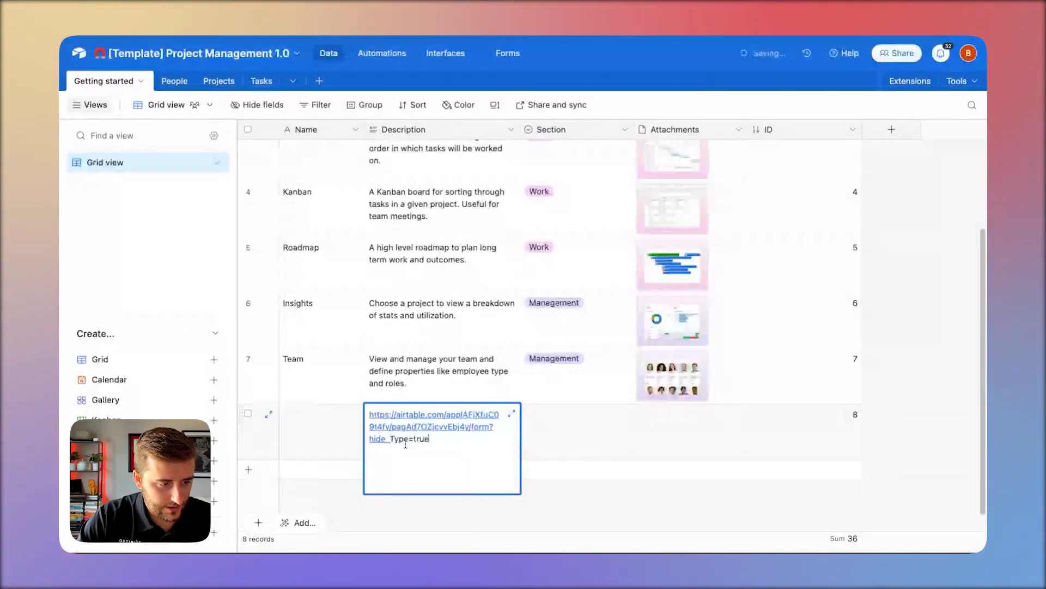
pyautogui.press('super+a')
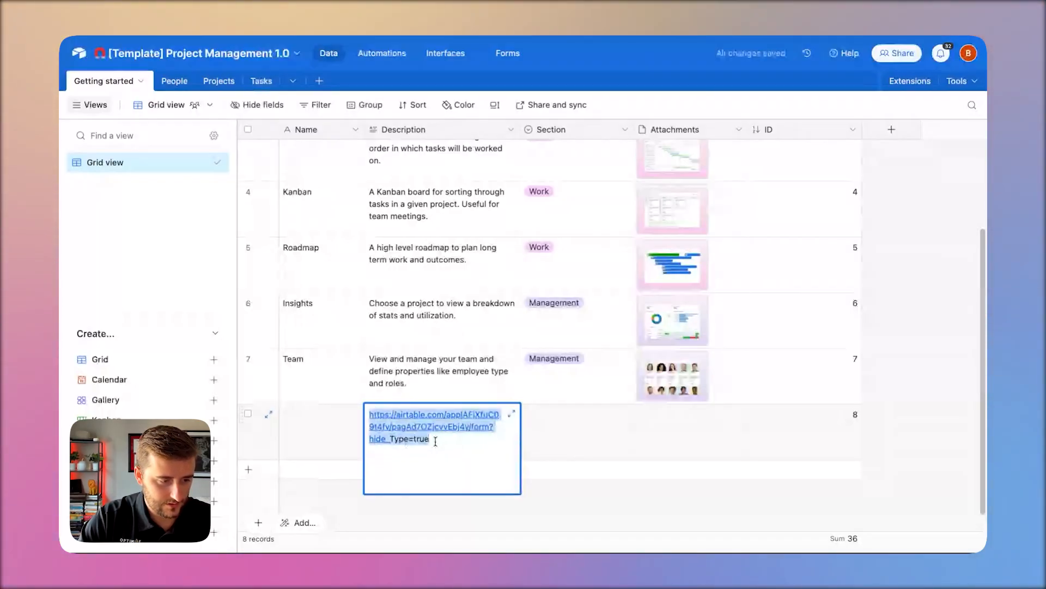
pyautogui.write('https://airtable.com/appIAFjXfuC09t4fv/pagAd7OZjcvvEbj4y/form?hide_Type=true')
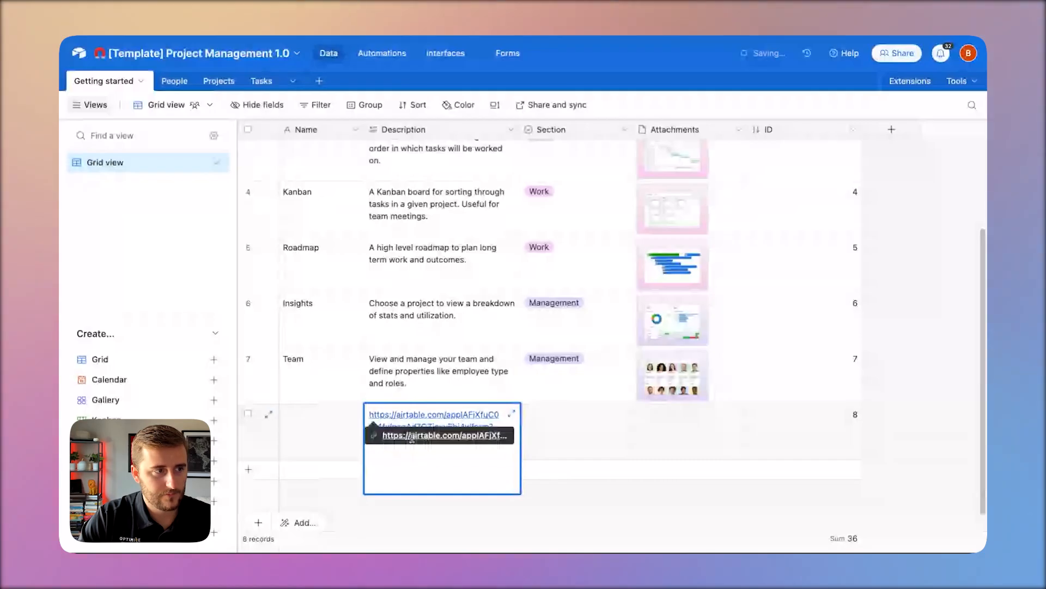
pyautogui.click(419, 439)
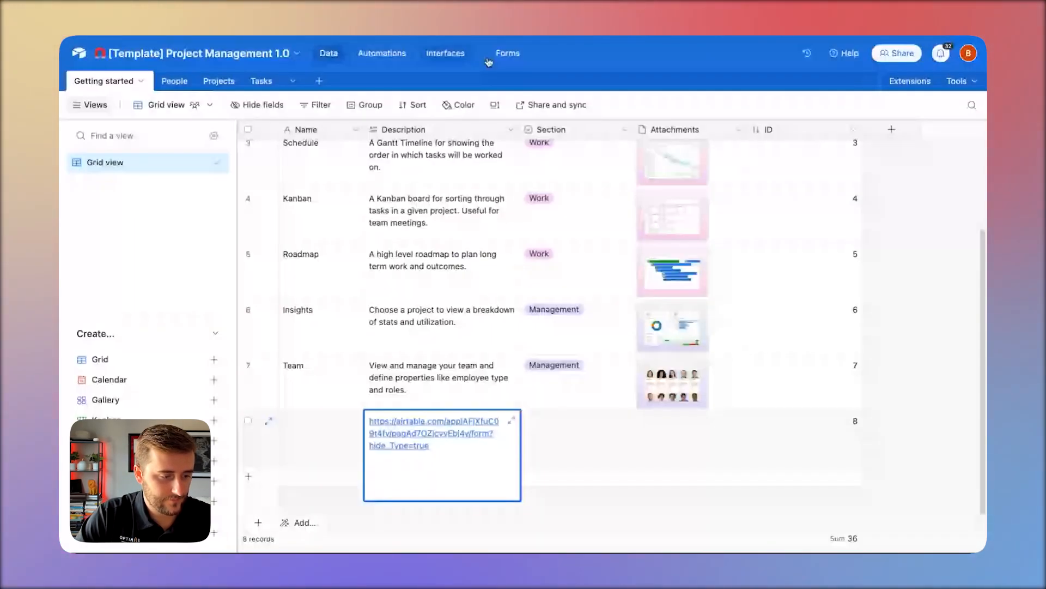
pyautogui.click(490, 58)
pyautogui.scroll(-3, 365, 381)
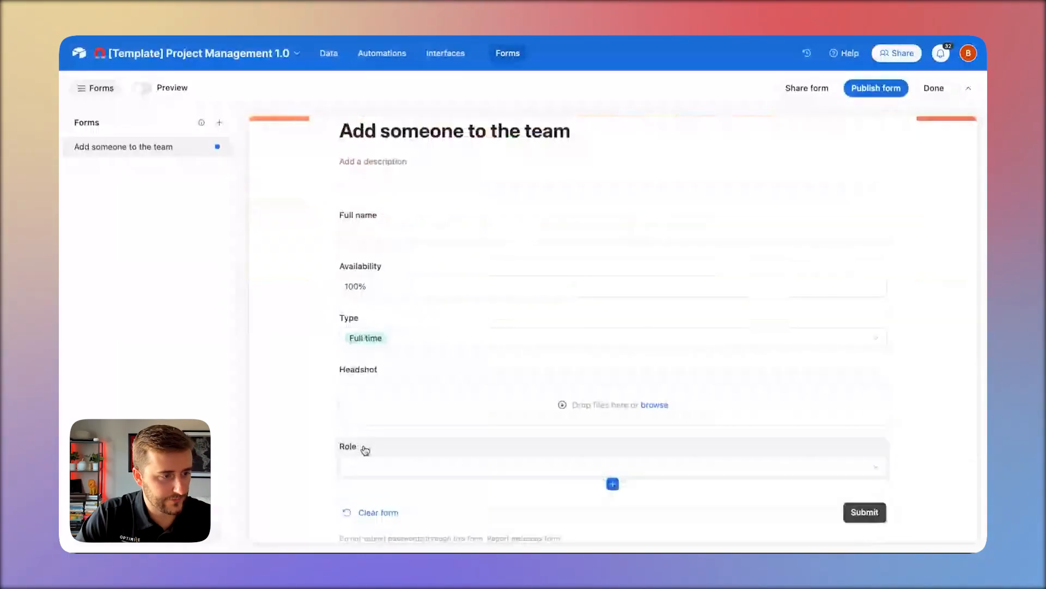
pyautogui.click(362, 242)
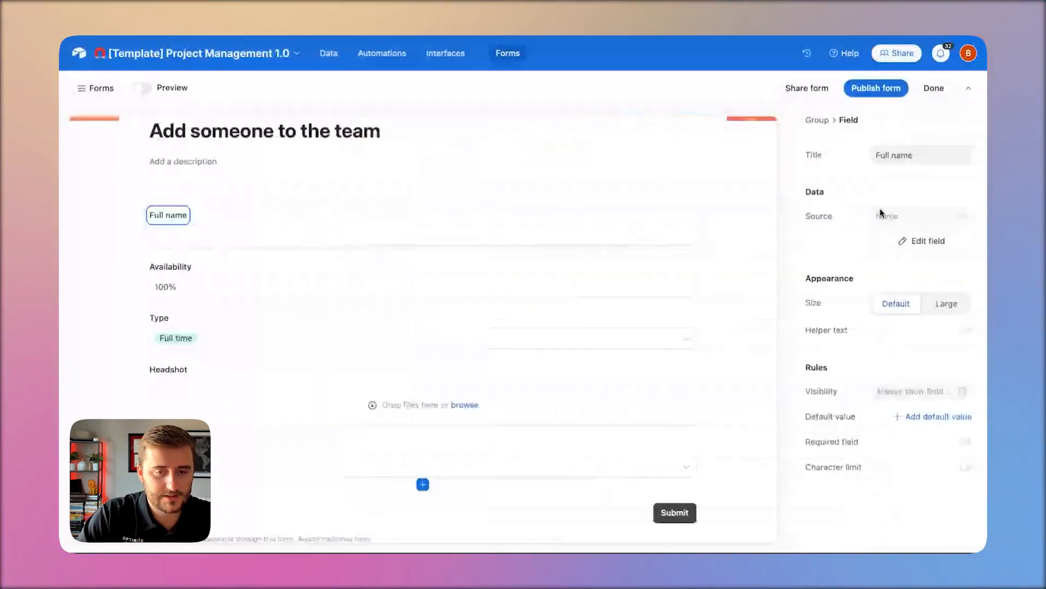
pyautogui.click(921, 155)
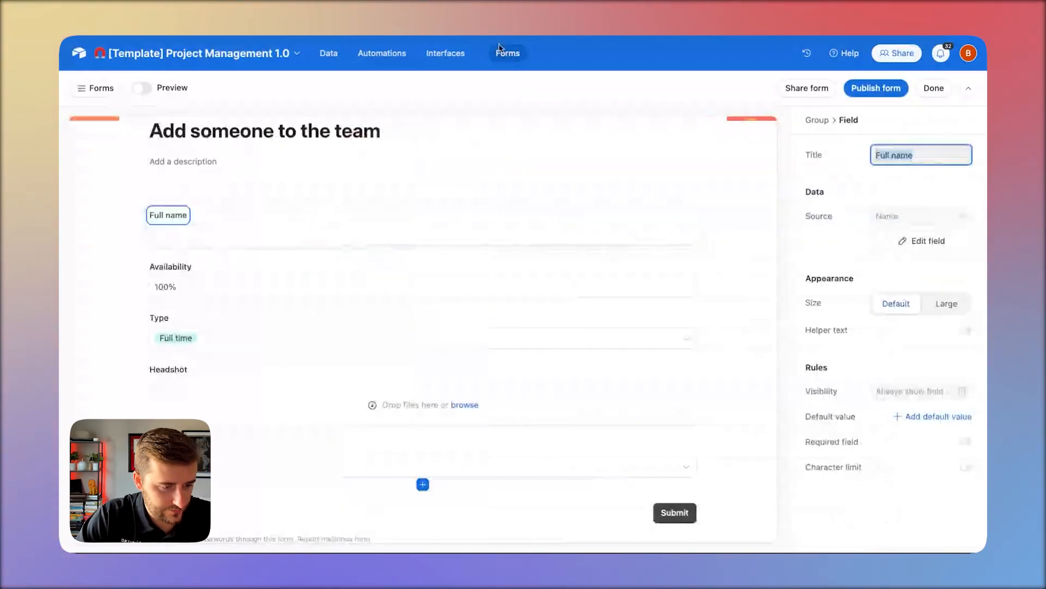
pyautogui.click(329, 53)
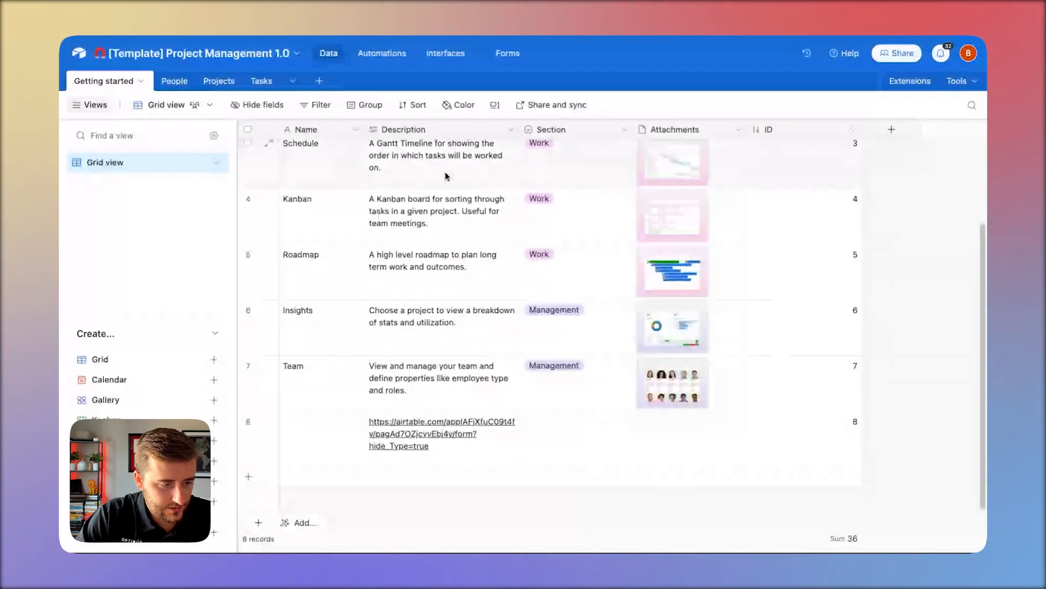
# Append &hide_Full%20name=true to row 8's form URL in the expanded Description
pyautogui.doubleClick(479, 448)
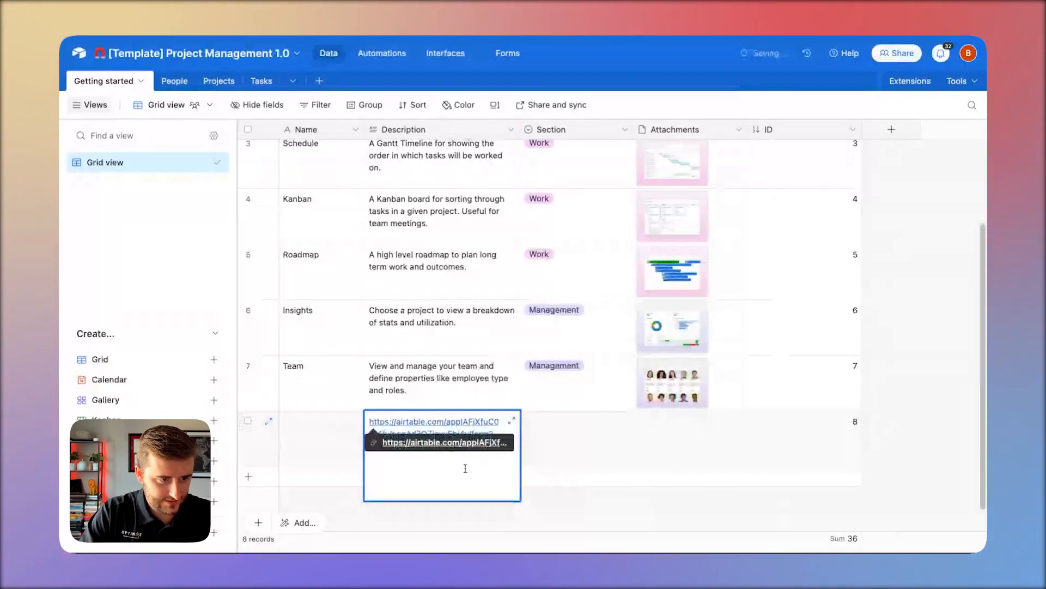
pyautogui.click(512, 420)
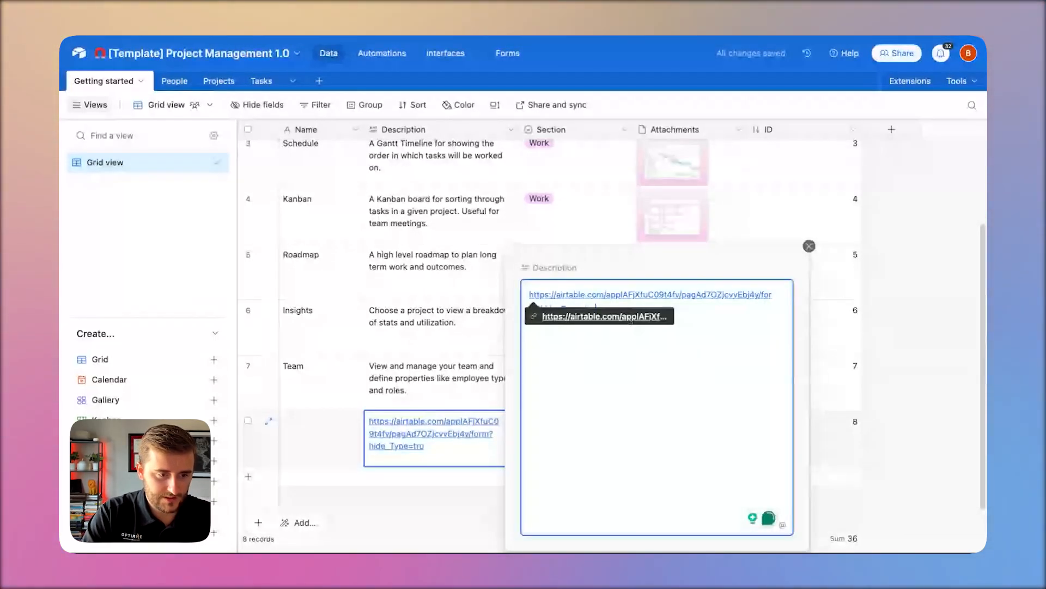
pyautogui.write('e&')
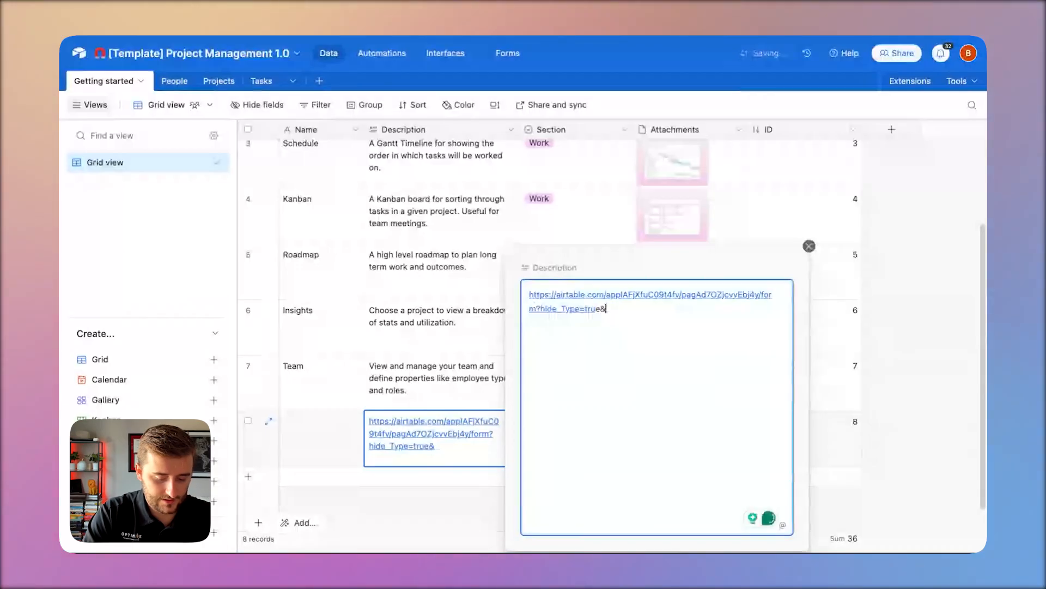
pyautogui.write('h')
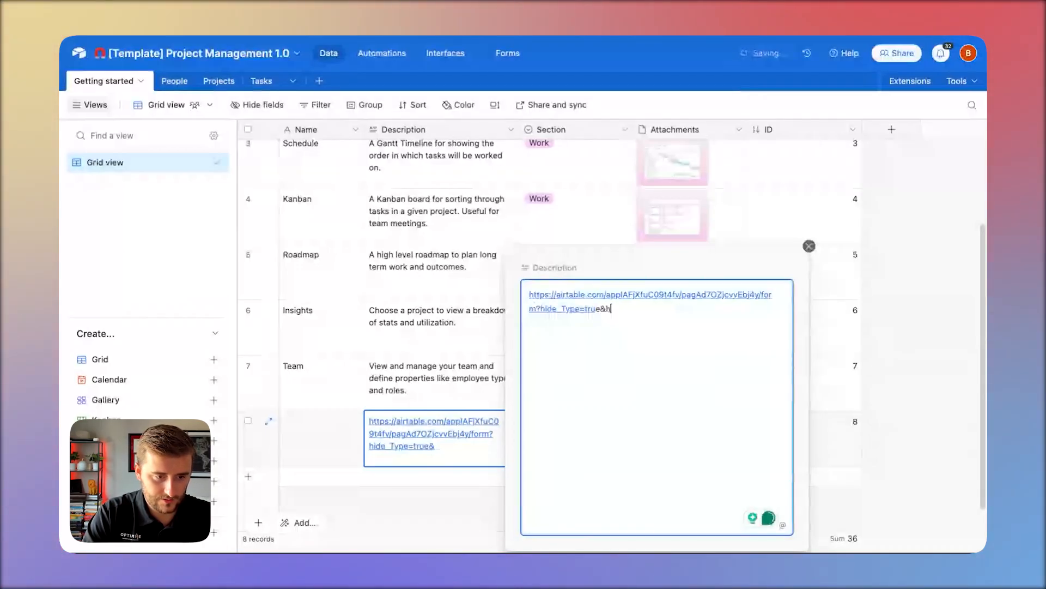
pyautogui.write('ide_Full name')
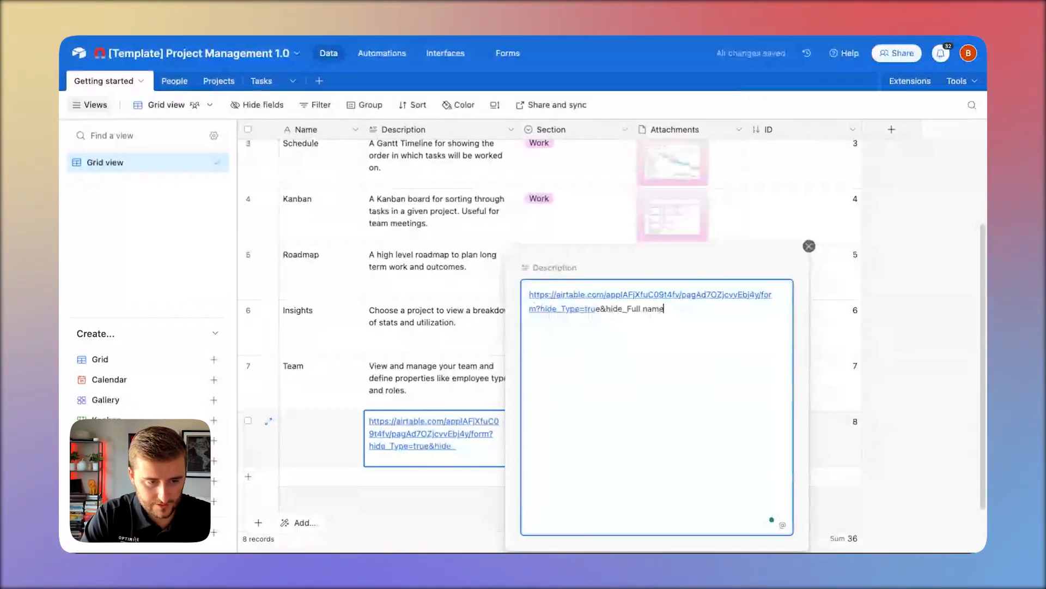
pyautogui.write('=tr')
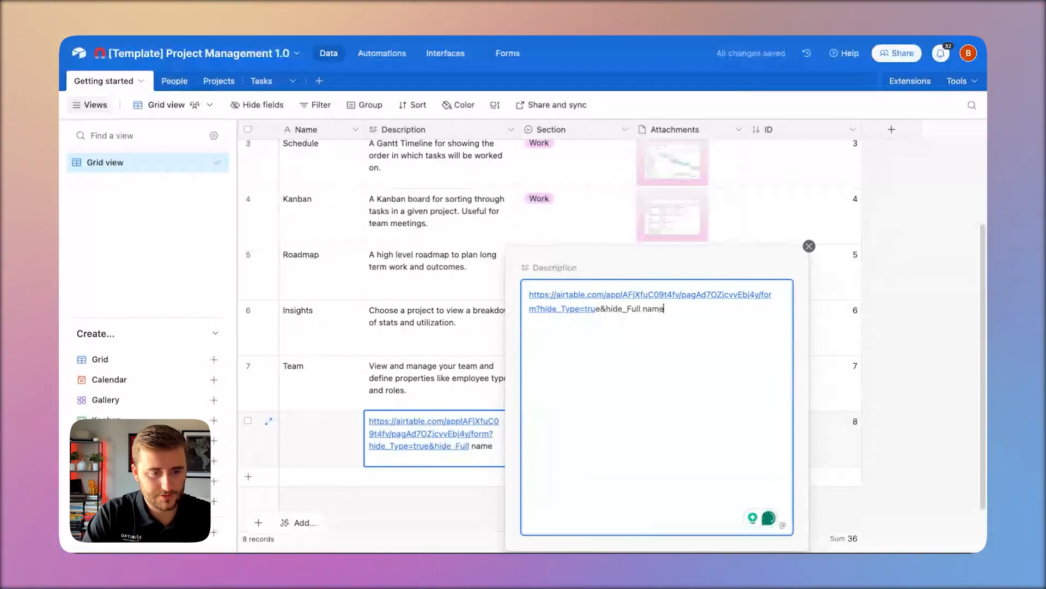
pyautogui.write('ue')
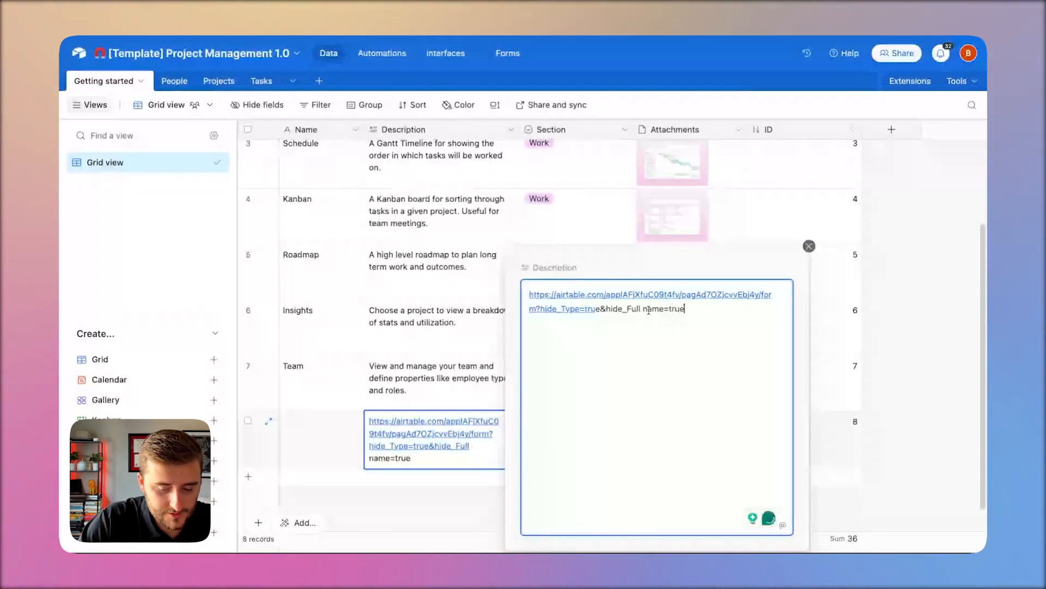
pyautogui.click(644, 309)
pyautogui.press('BackSpace')
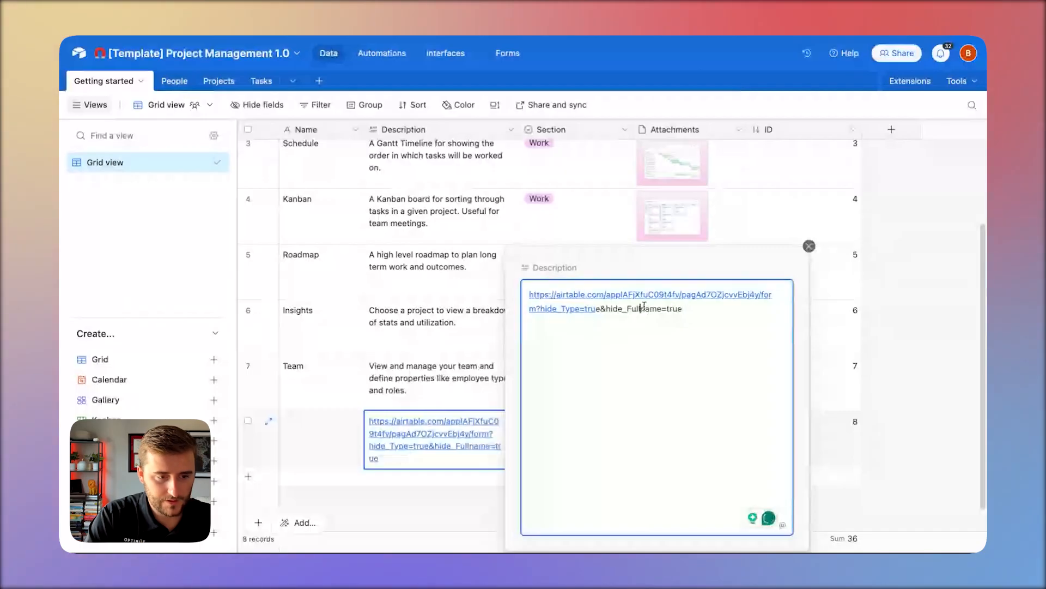
pyautogui.write('%20')
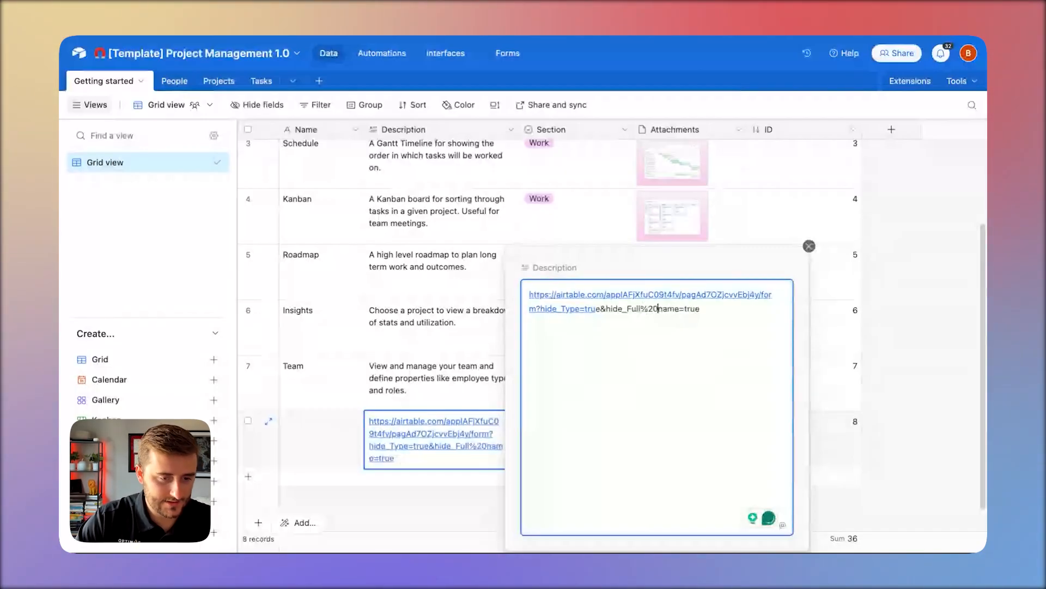
# Re-paste the URL as a link, test the form, and select the full URL
pyautogui.tripleClick(710, 310)
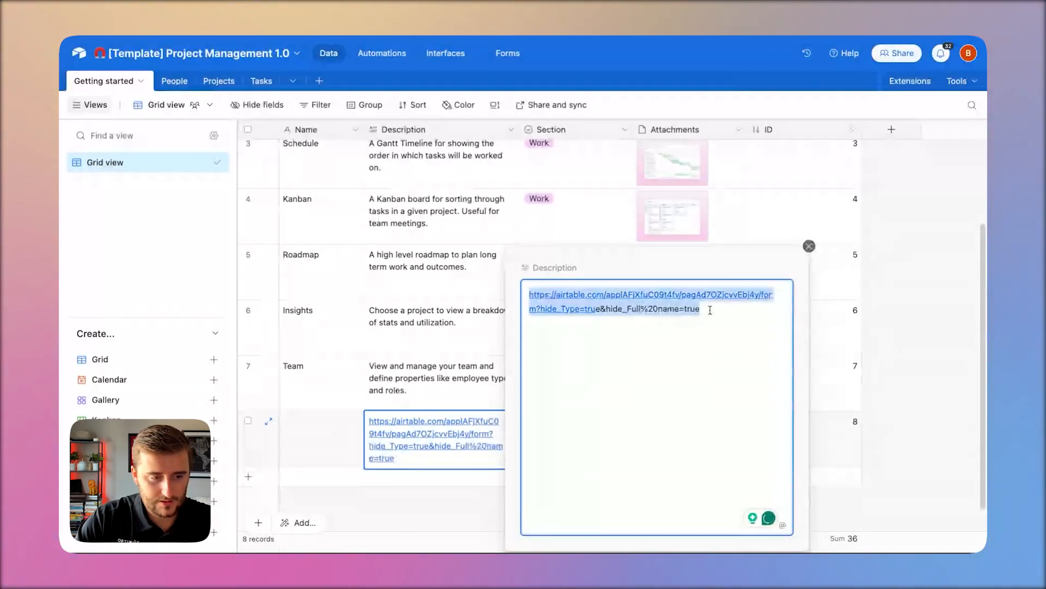
pyautogui.hotkey('ctrl', 'x')
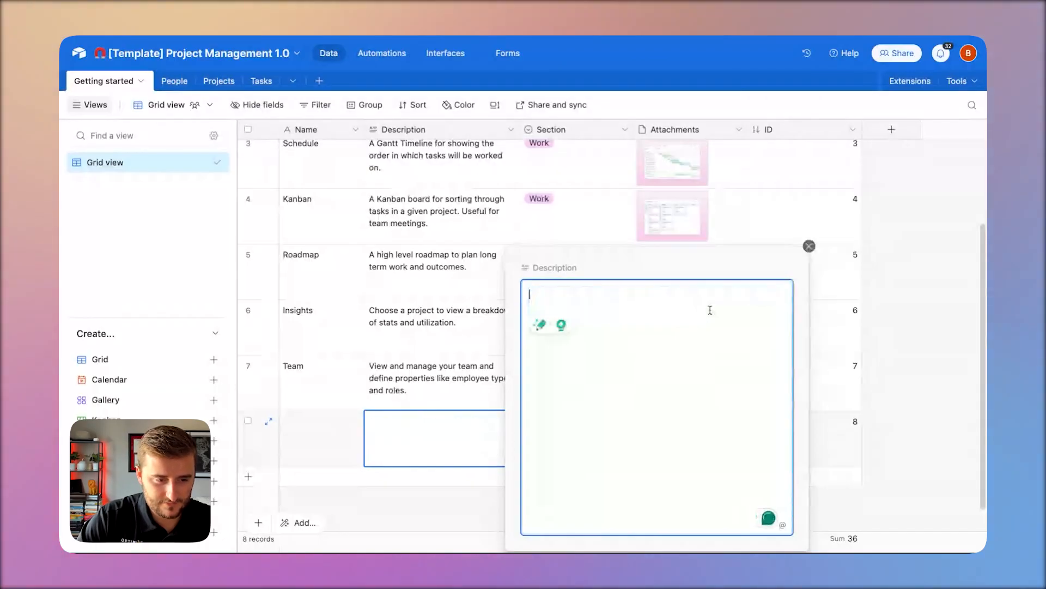
pyautogui.hotkey('ctrl', 'v')
pyautogui.click(647, 315)
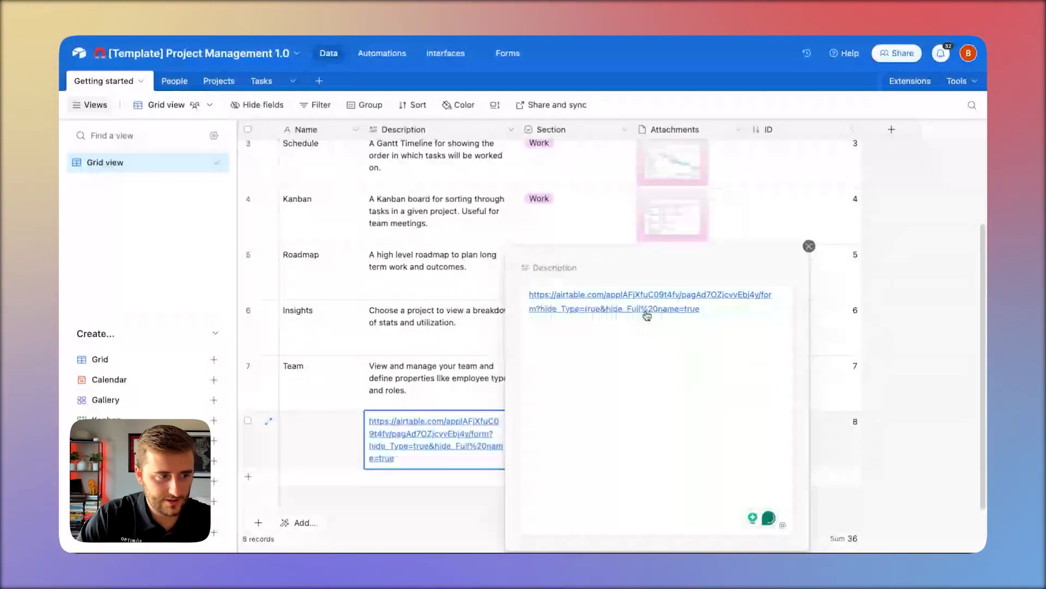
pyautogui.click(646, 309)
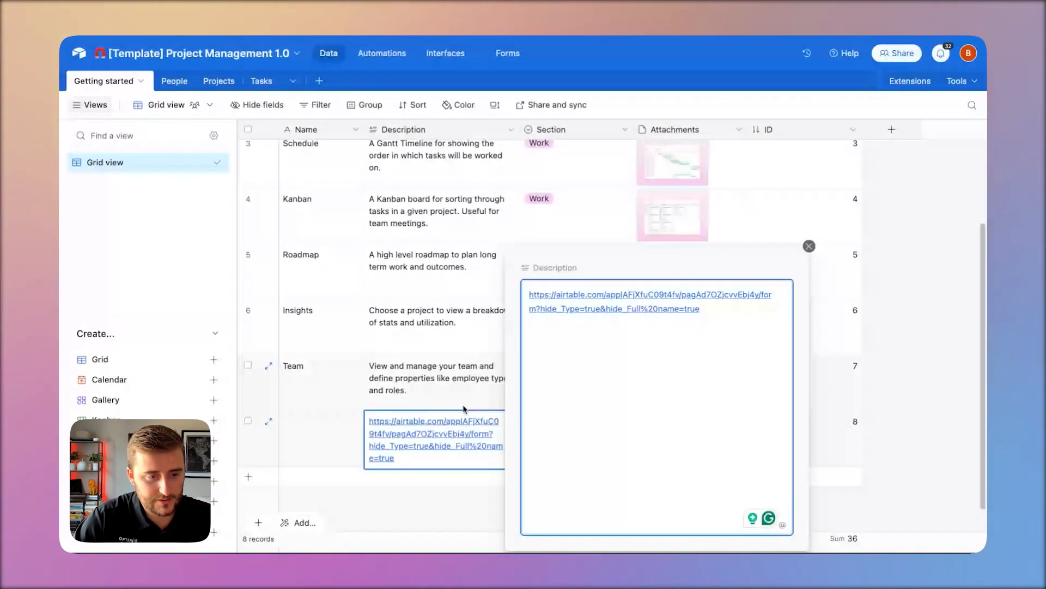
pyautogui.press('super+a')
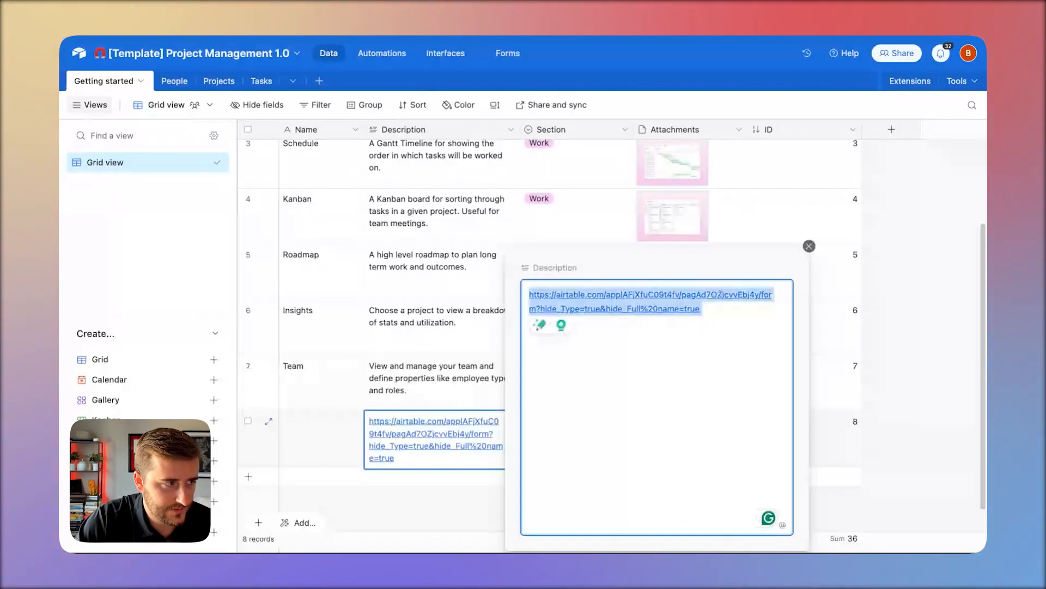
# Remove the temporary record 8 from the Getting started table
pyautogui.click(173, 82)
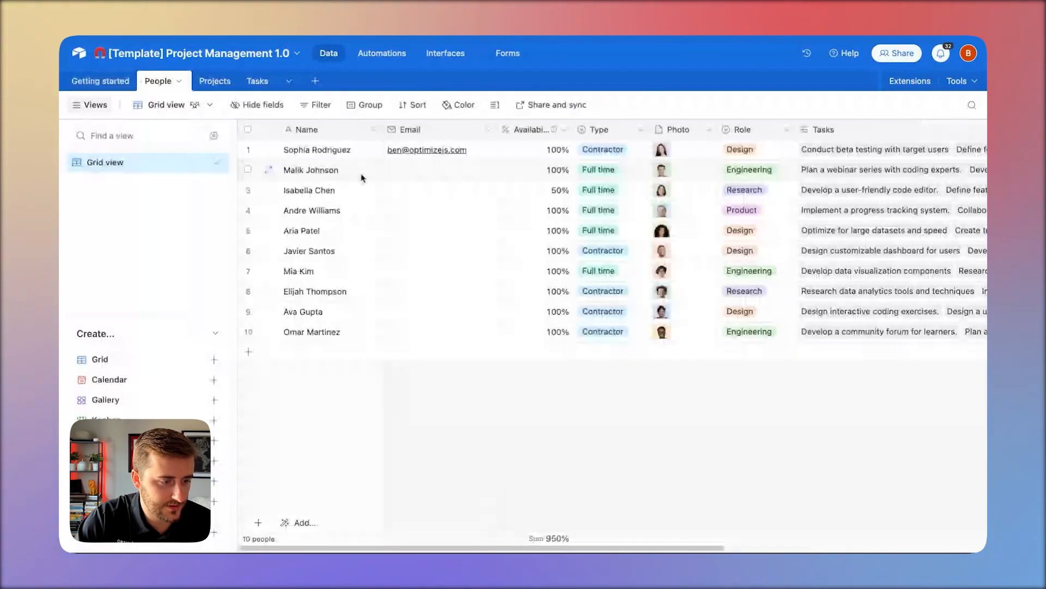
pyautogui.click(101, 82)
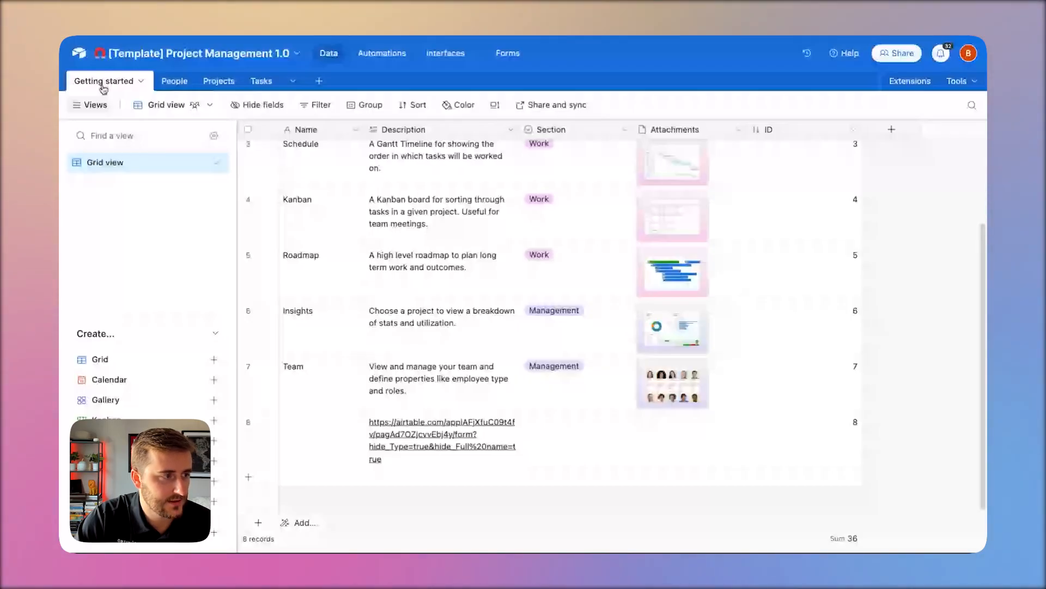
pyautogui.hotkey('ctrl', 'z')
pyautogui.hotkey('ctrl', 'z')
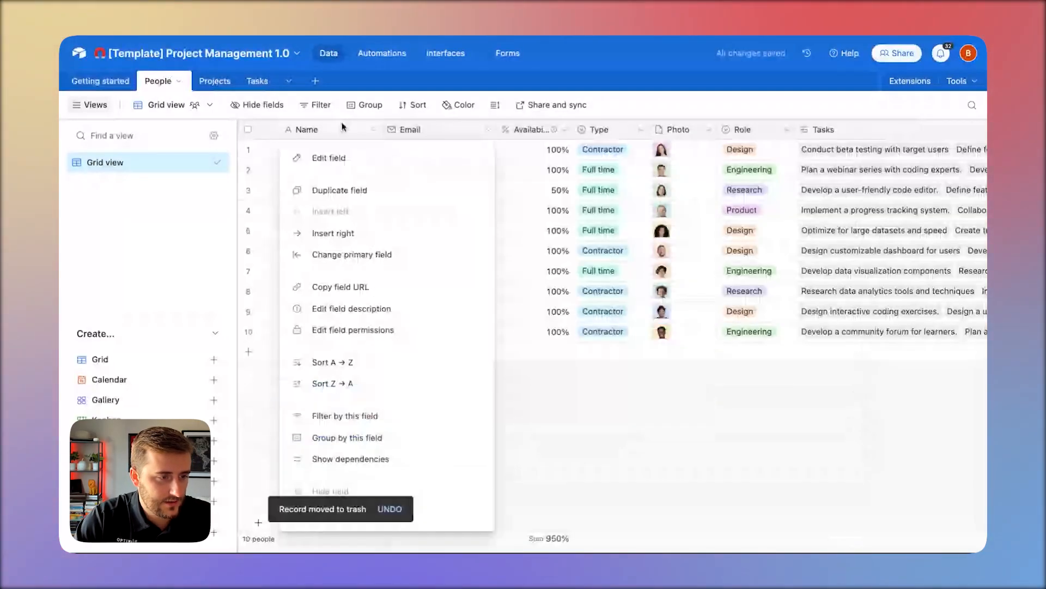
# Start a formula field with the quoted form URL plus &prefill_Full%20Name=
pyautogui.click(333, 233)
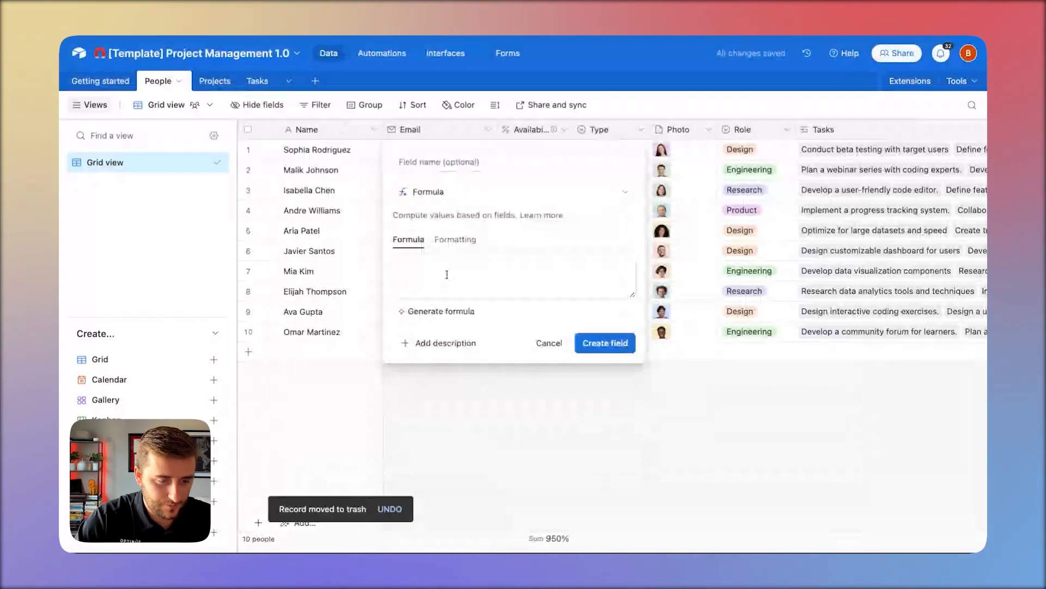
pyautogui.click(447, 274)
pyautogui.press('super+v')
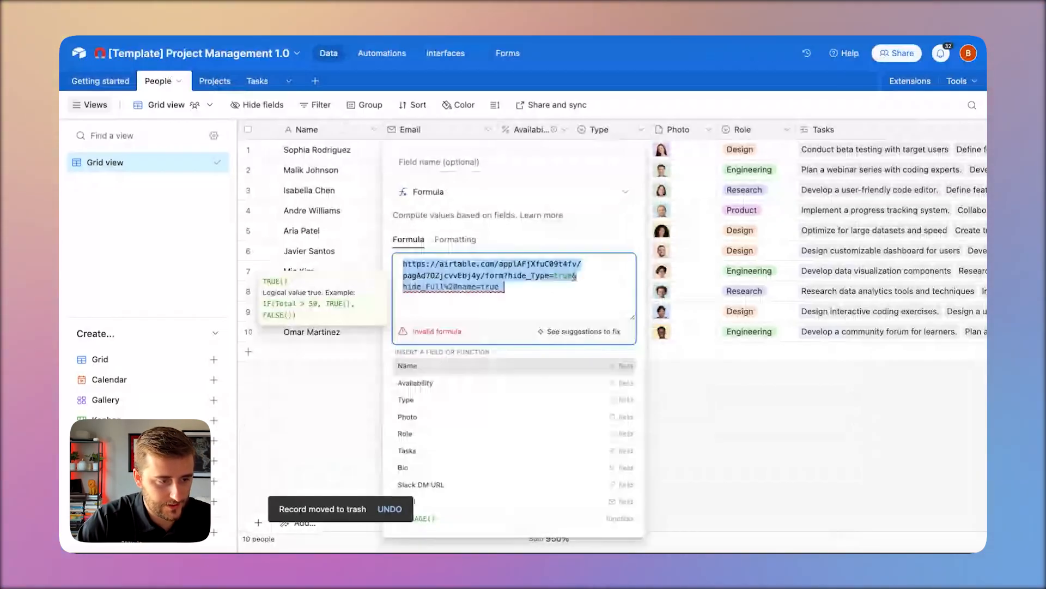
pyautogui.write("'")
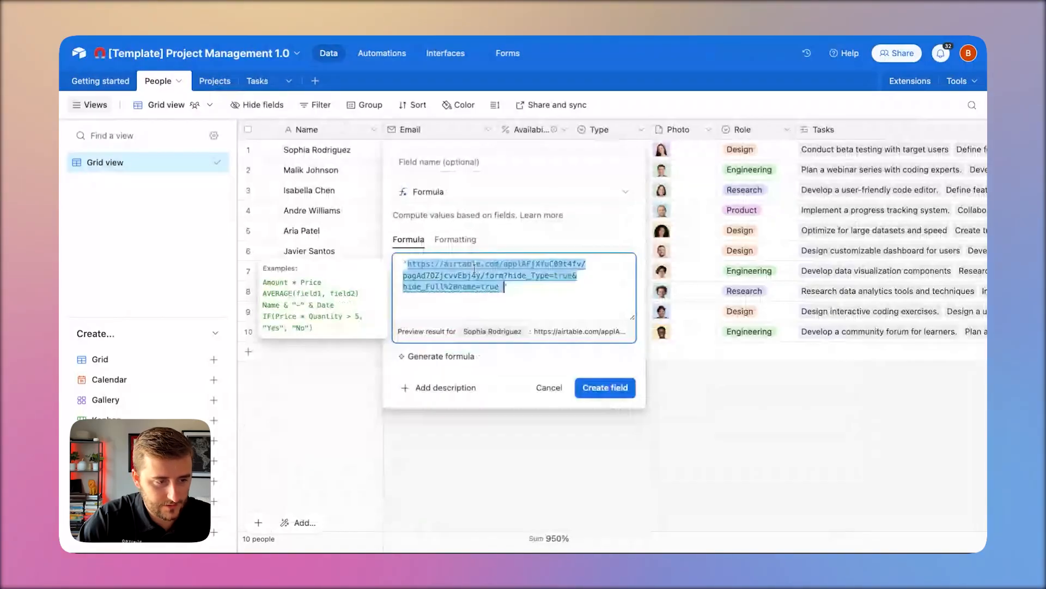
pyautogui.click(506, 289)
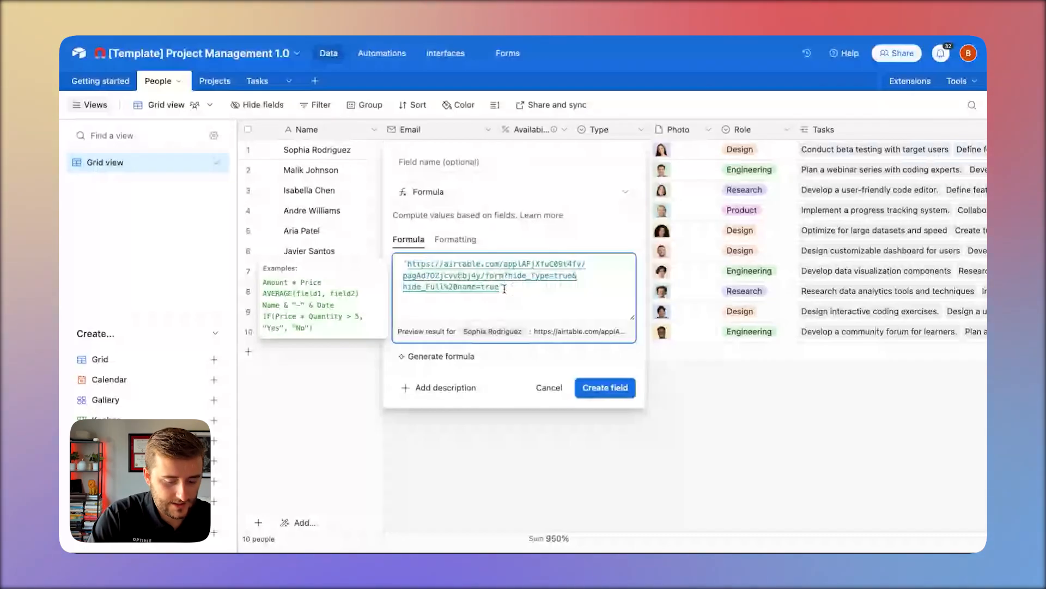
pyautogui.write('&prefill_')
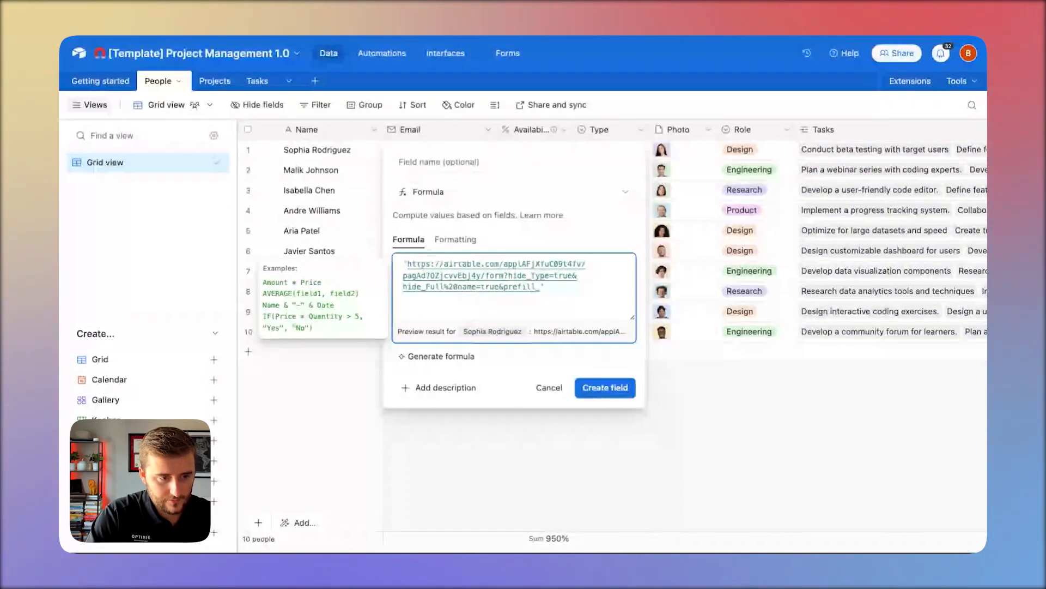
pyautogui.write('Full')
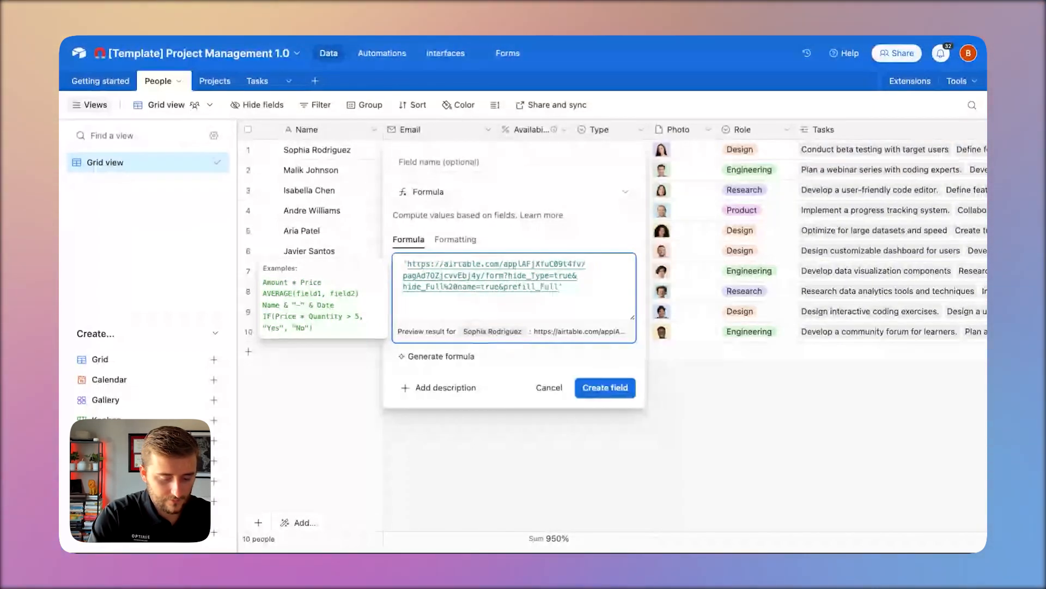
pyautogui.write('%20')
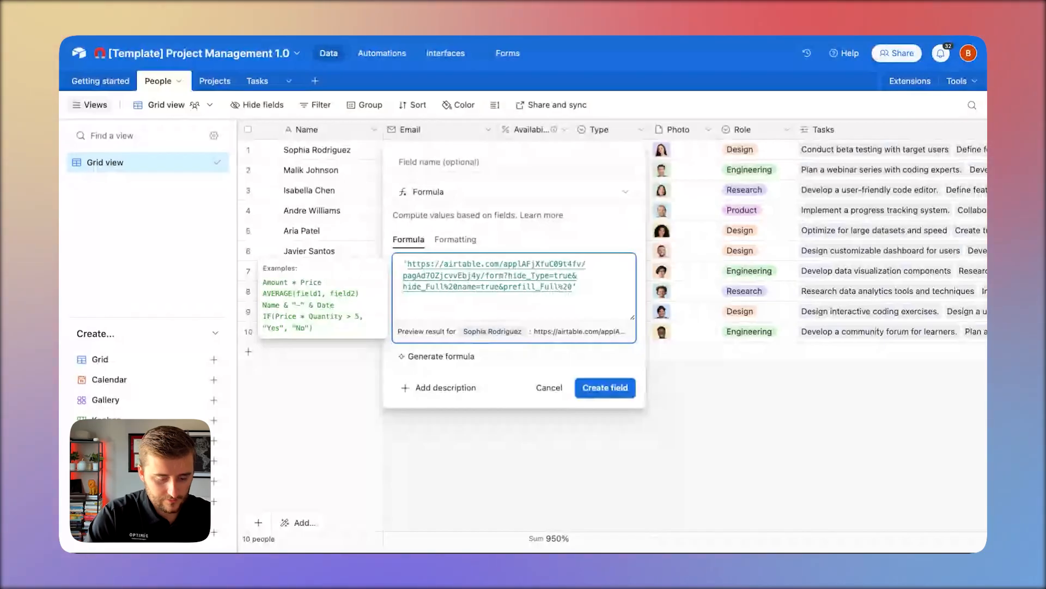
pyautogui.write('Name=Be')
pyautogui.press('BackSpace')
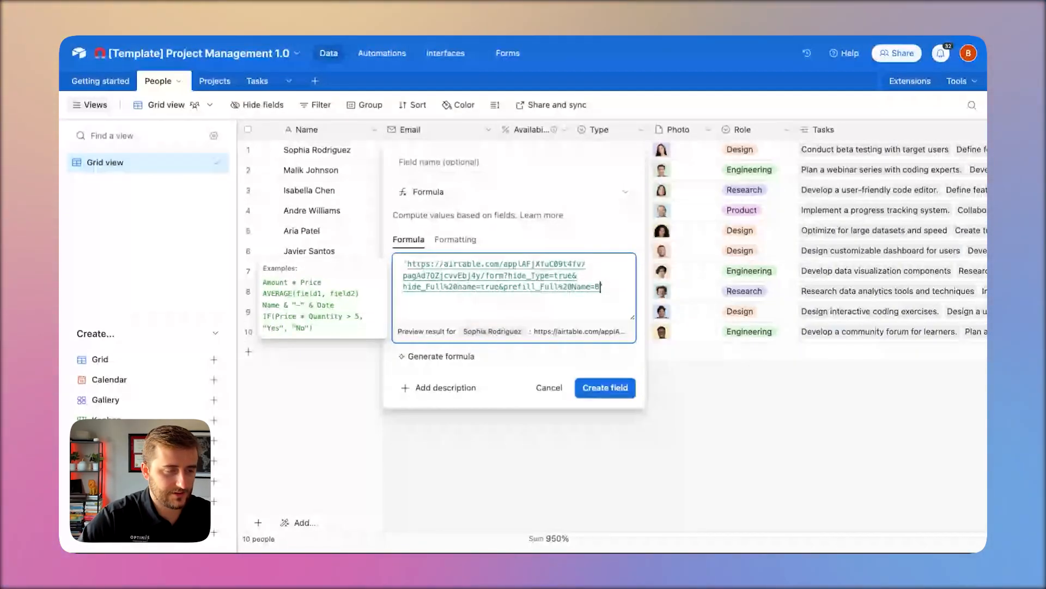
pyautogui.press('BackSpace')
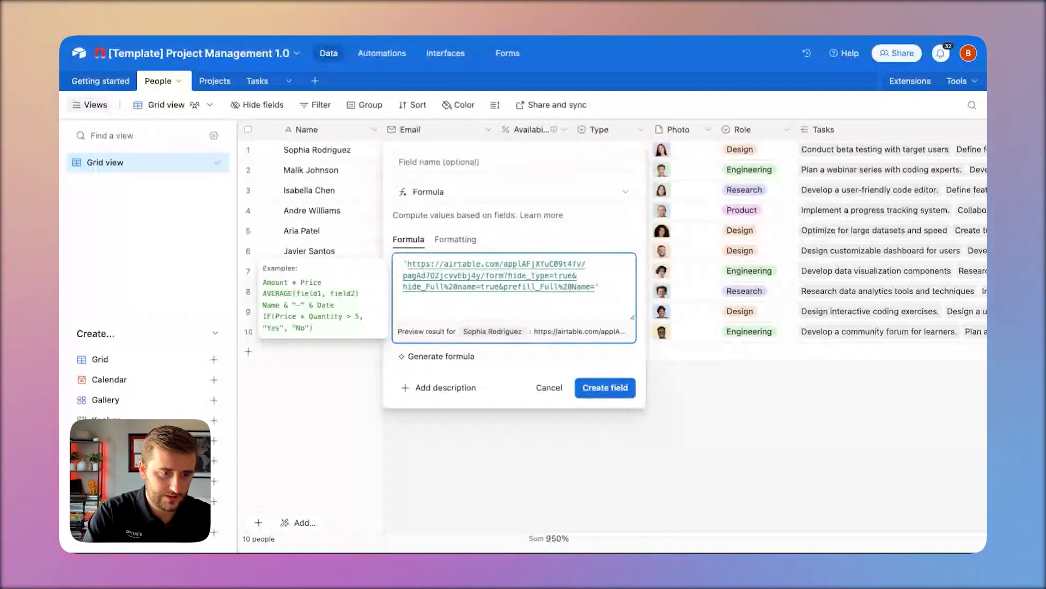
# Append & ENCODE_URL_COMPONENT(Name) to the formula and create the Calculation field
pyautogui.press('End')
pyautogui.write('&')
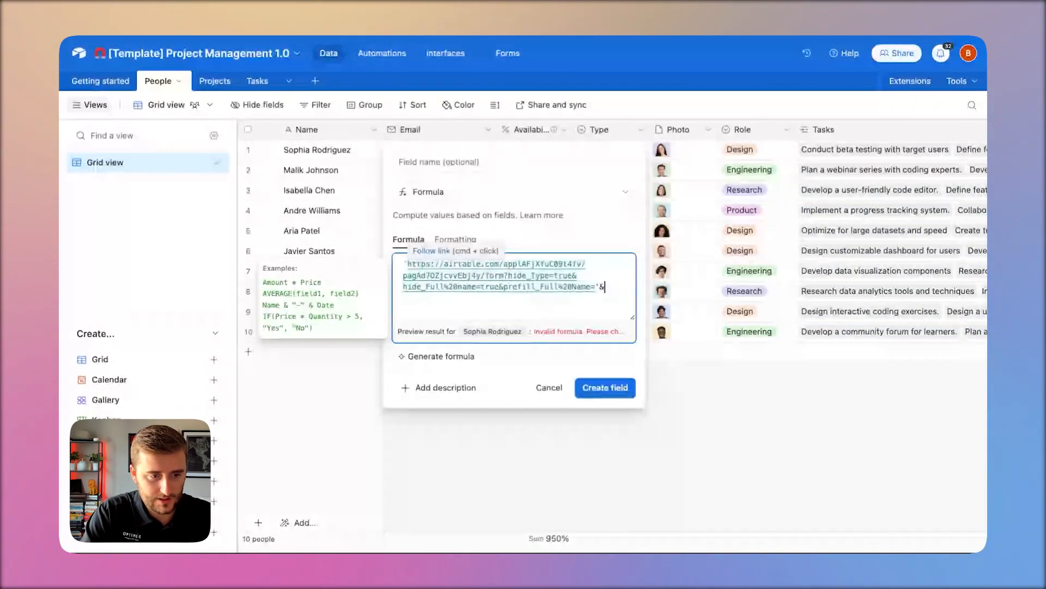
pyautogui.write('encod')
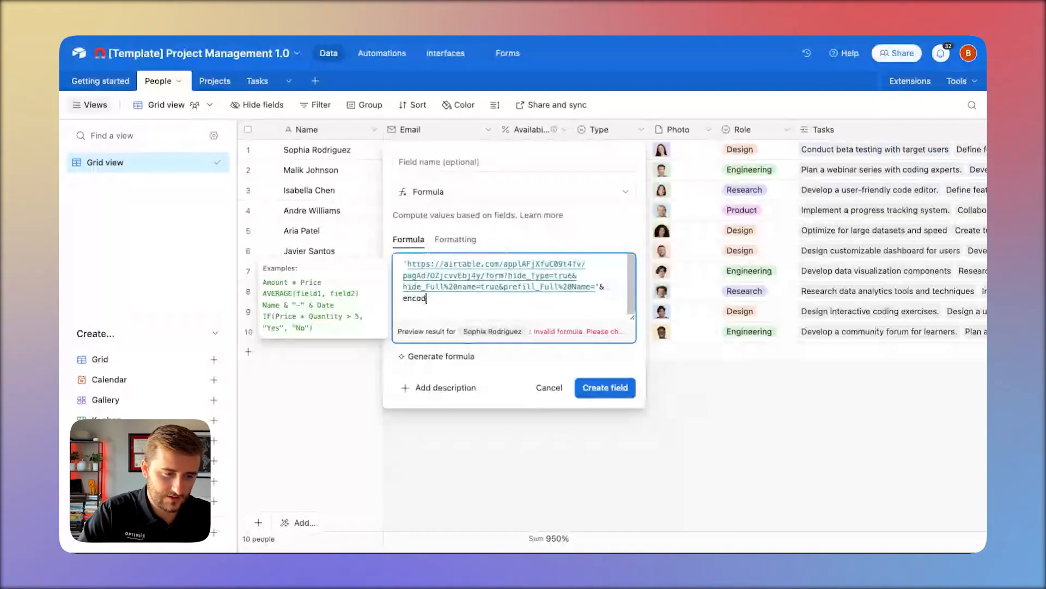
pyautogui.press('Return')
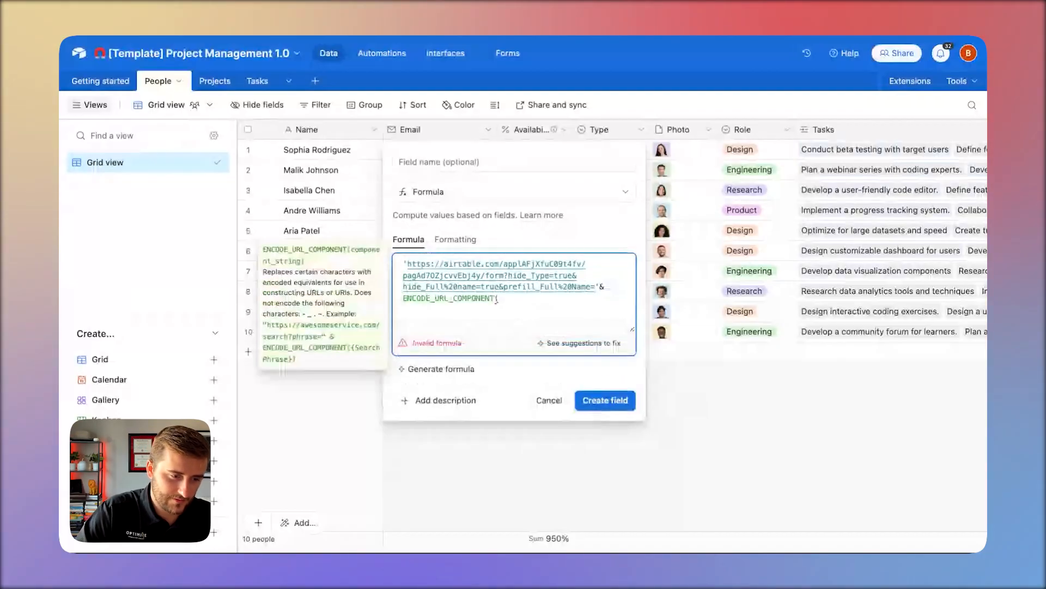
pyautogui.write('Na')
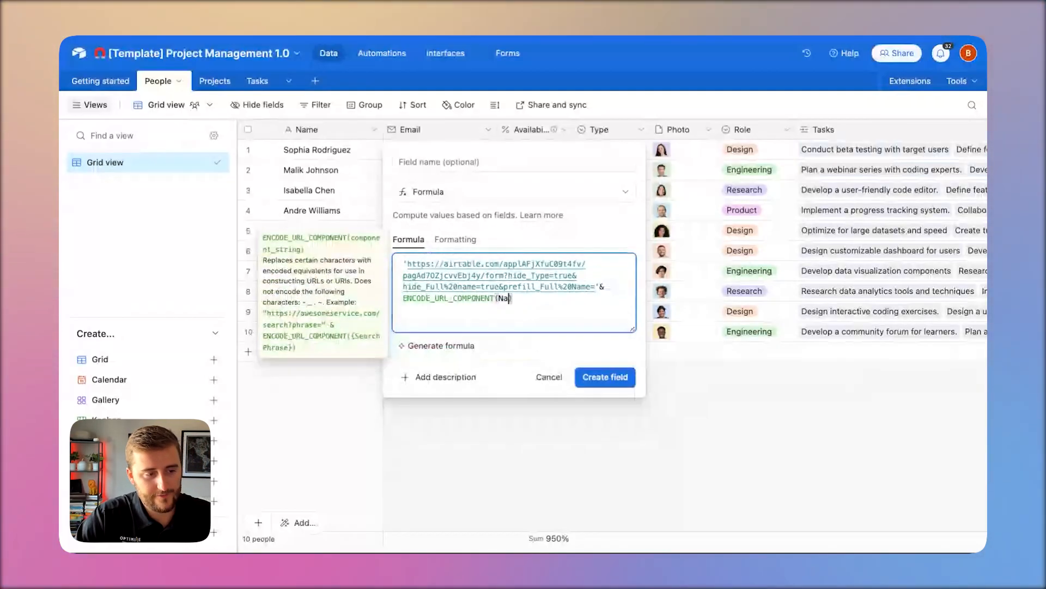
pyautogui.write('me')
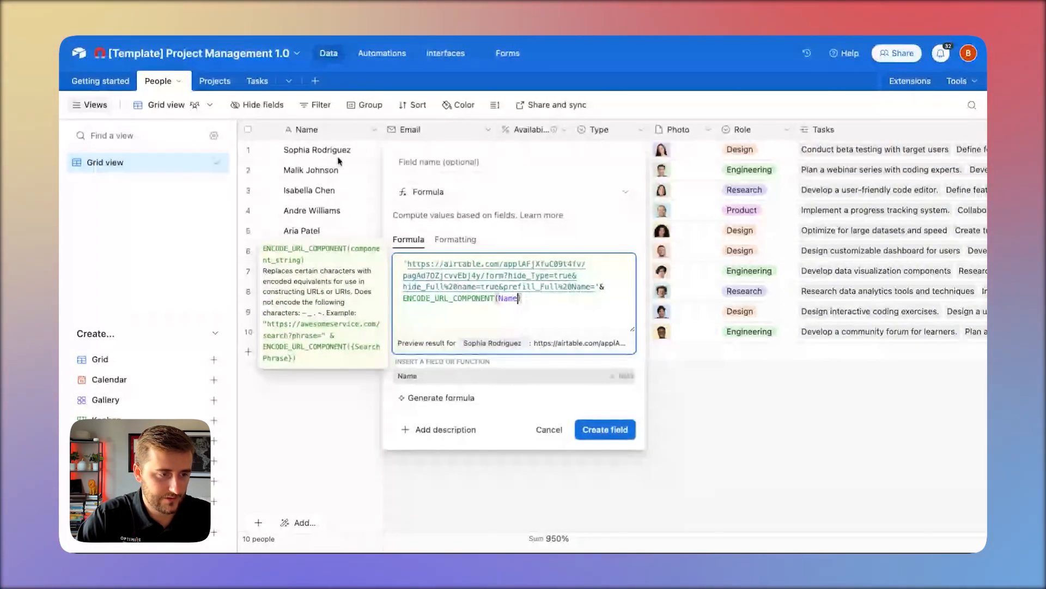
pyautogui.press('Return')
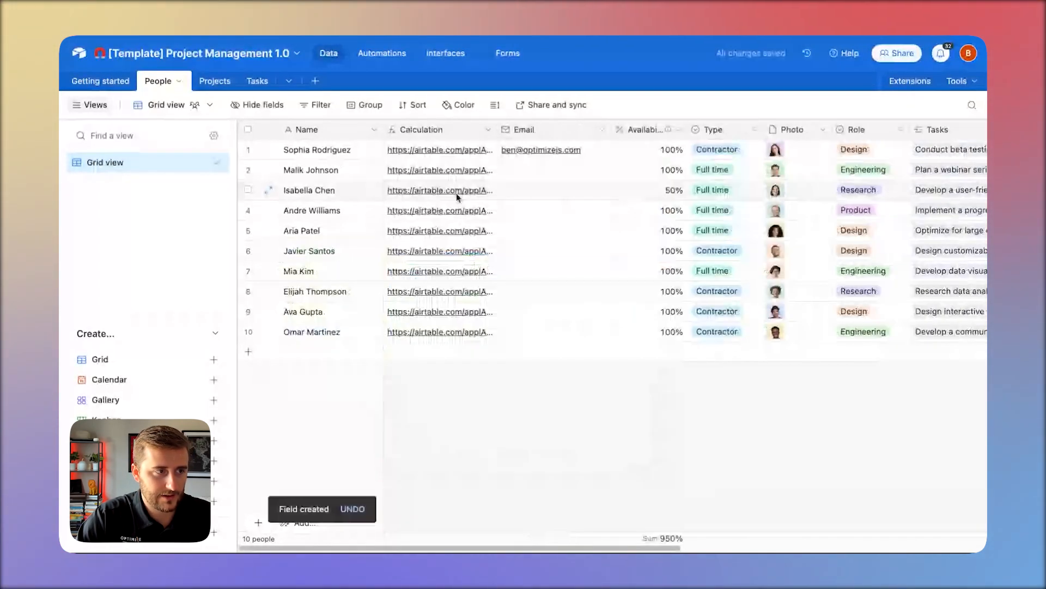
# Open the third person's generated form link, dropping the extra hidden-name parameter
pyautogui.click(456, 194)
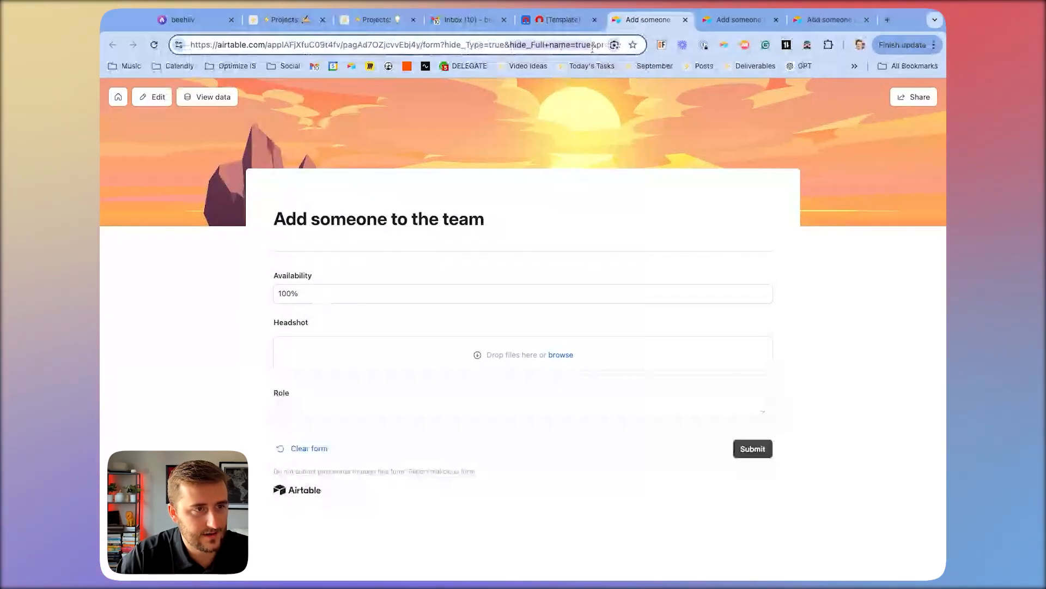
pyautogui.press('BackSpace')
pyautogui.press('BackSpace')
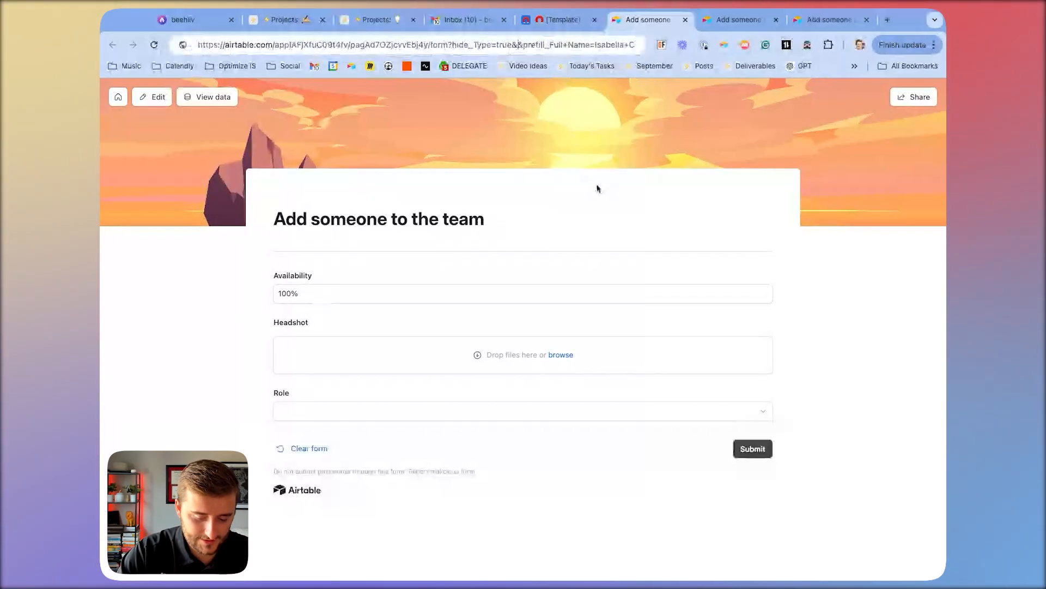
pyautogui.press('Return')
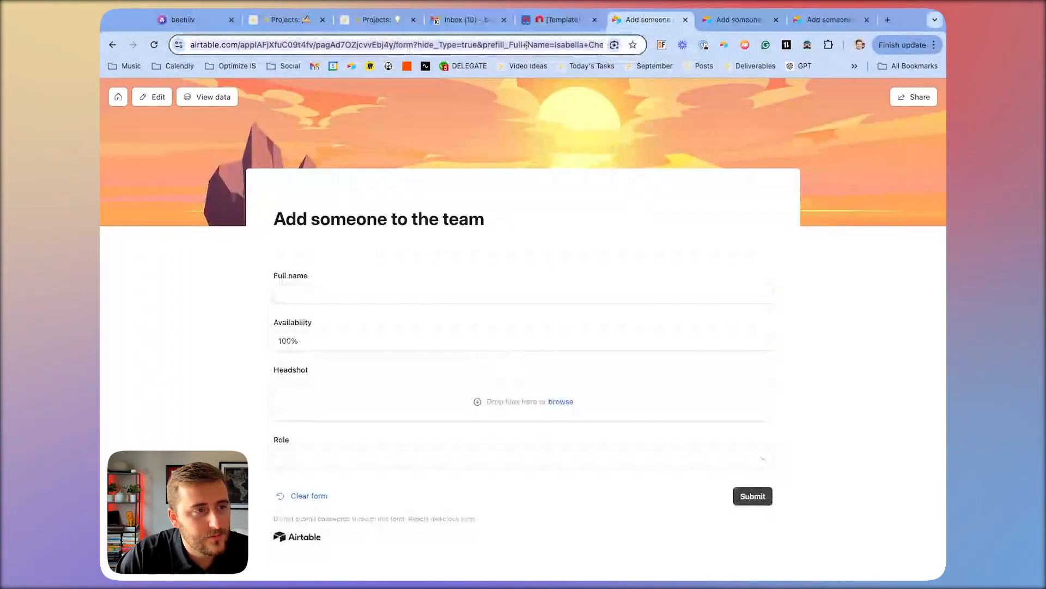
pyautogui.press('Return')
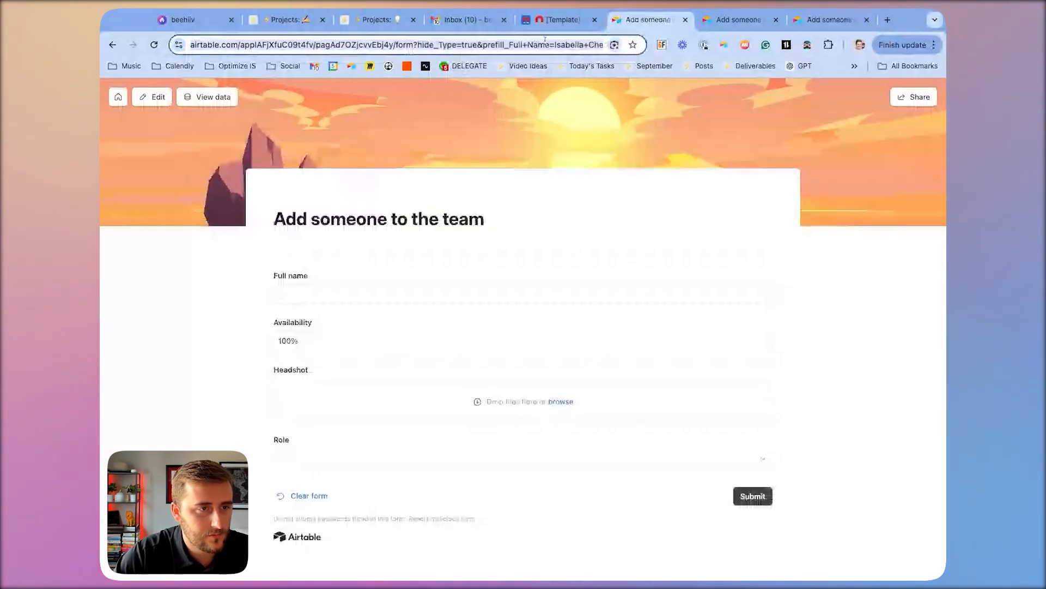
# Change the Name parameter in the form address to lowercase 'name' and reload
pyautogui.click(534, 46)
pyautogui.press('Return')
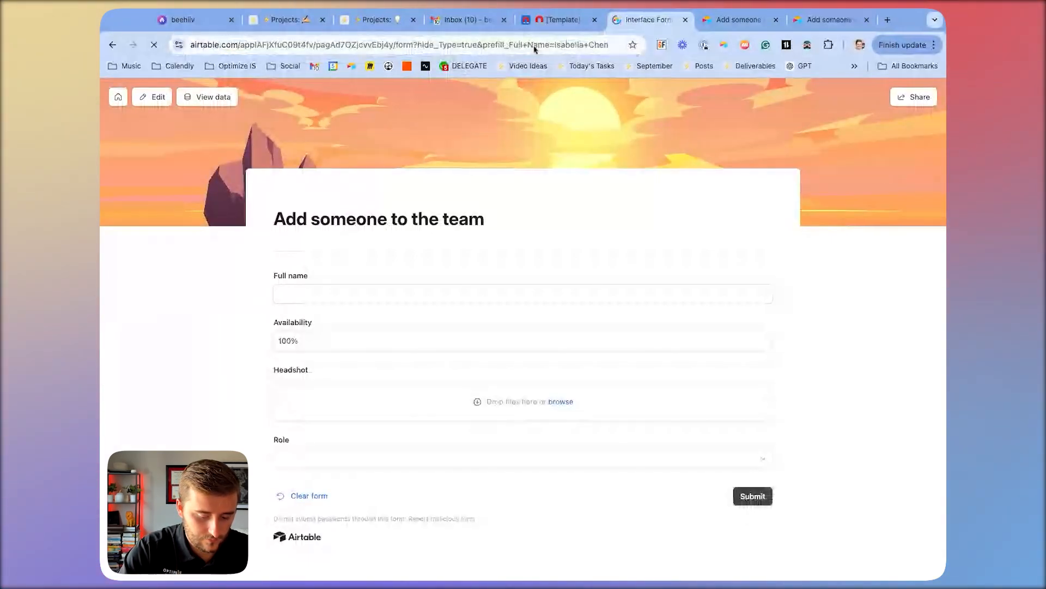
pyautogui.click(480, 46)
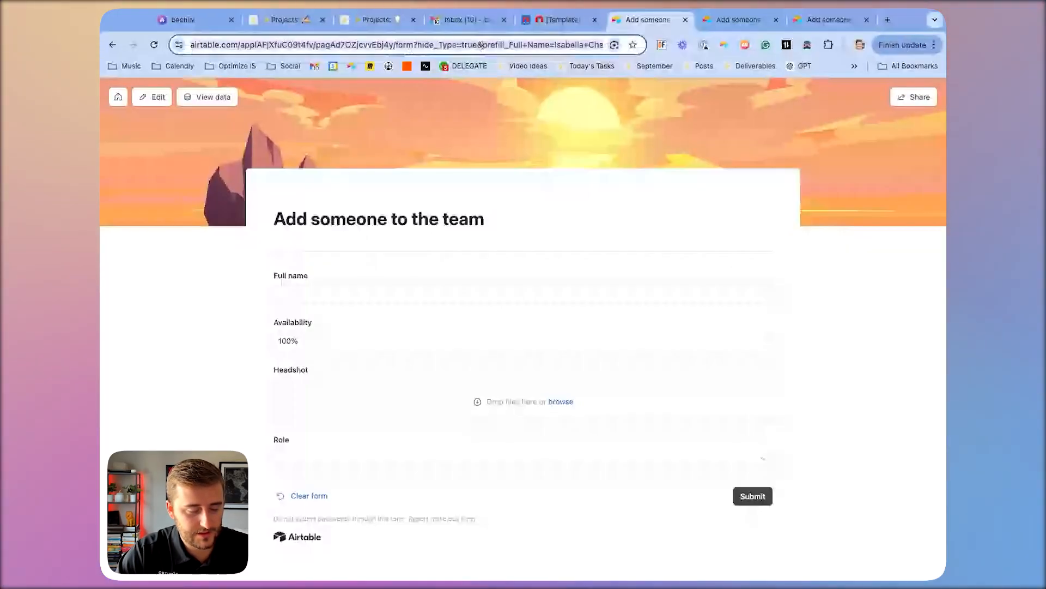
pyautogui.click(560, 44)
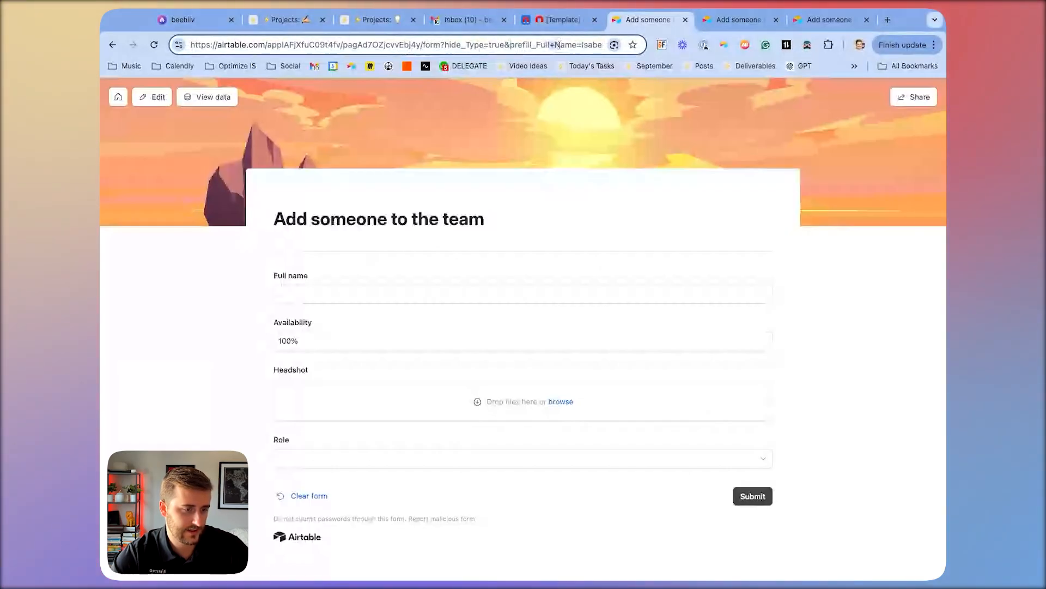
pyautogui.press('BackSpace')
pyautogui.write('n')
pyautogui.press('Return')
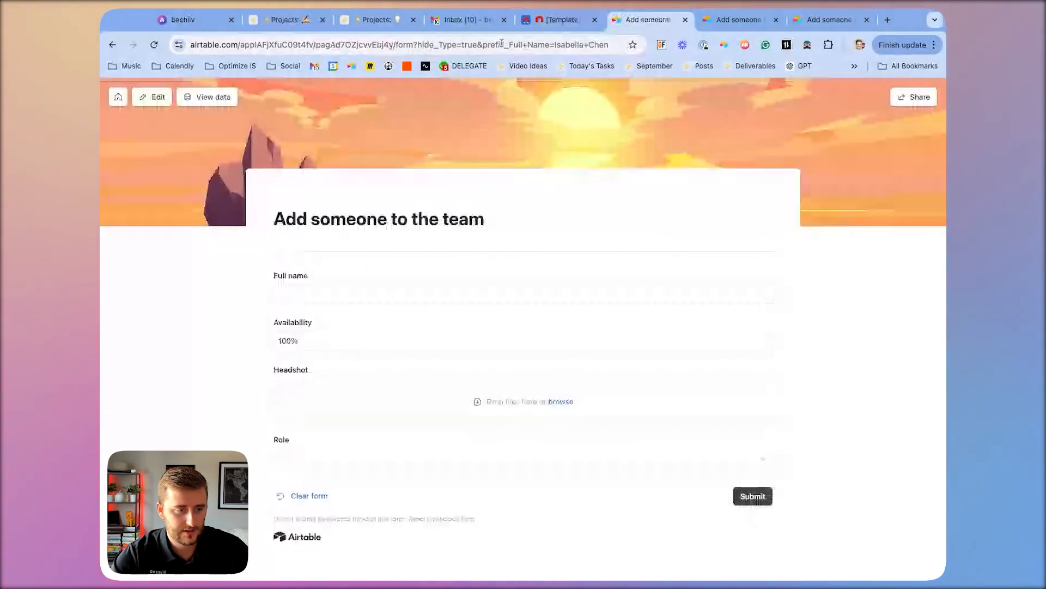
# Copy the Name field's URL into the Calculation field's description
pyautogui.click(561, 20)
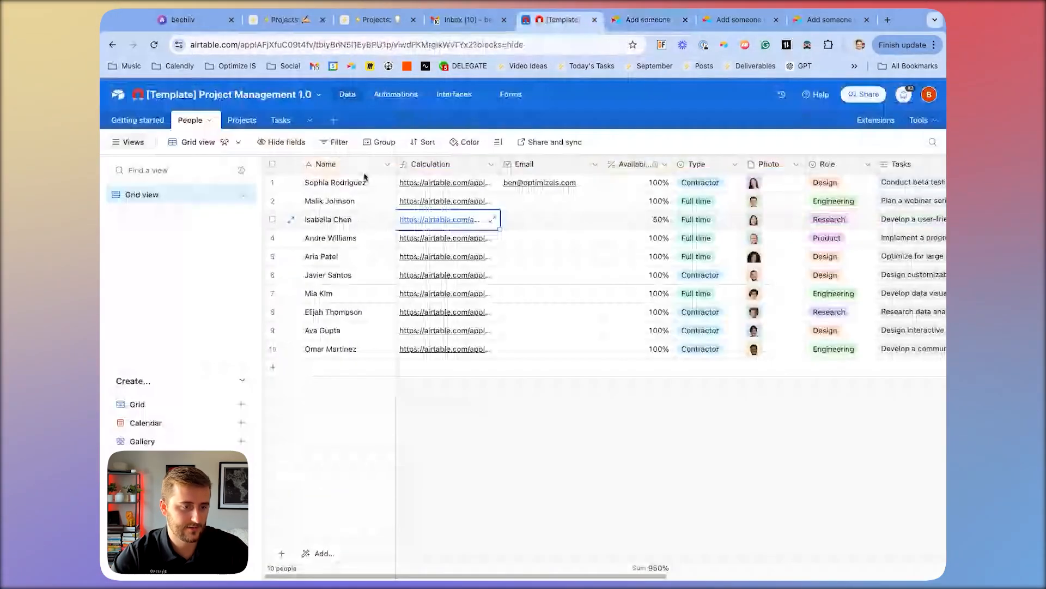
pyautogui.click(388, 164)
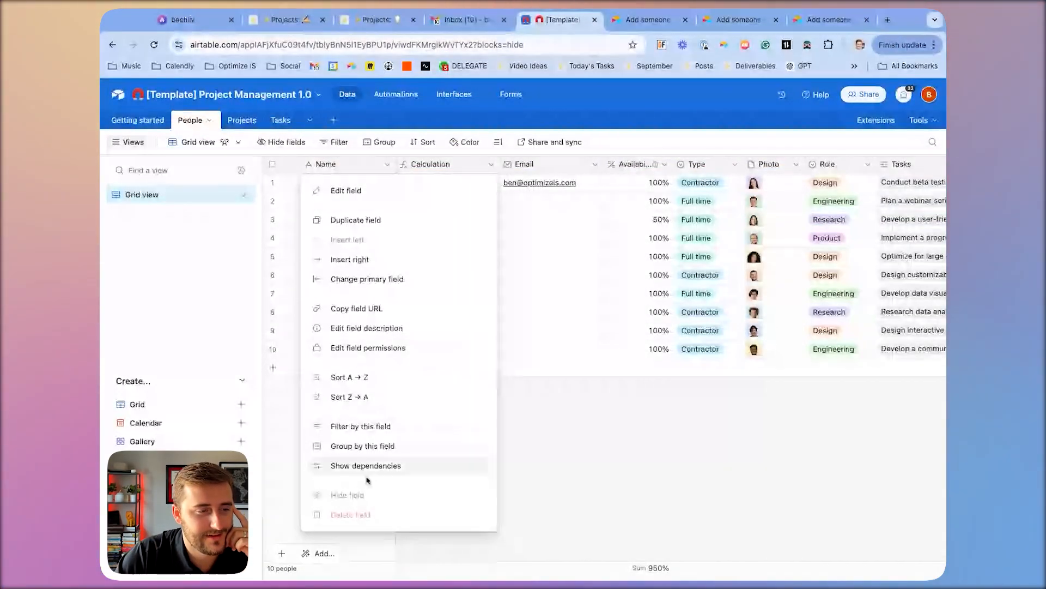
pyautogui.click(349, 308)
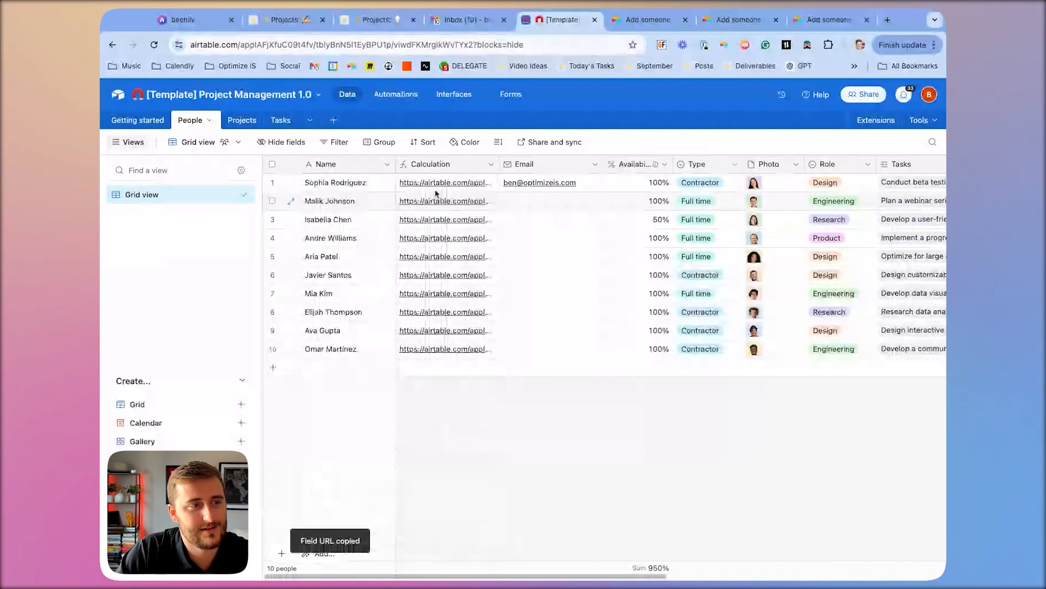
pyautogui.doubleClick(431, 164)
pyautogui.click(460, 408)
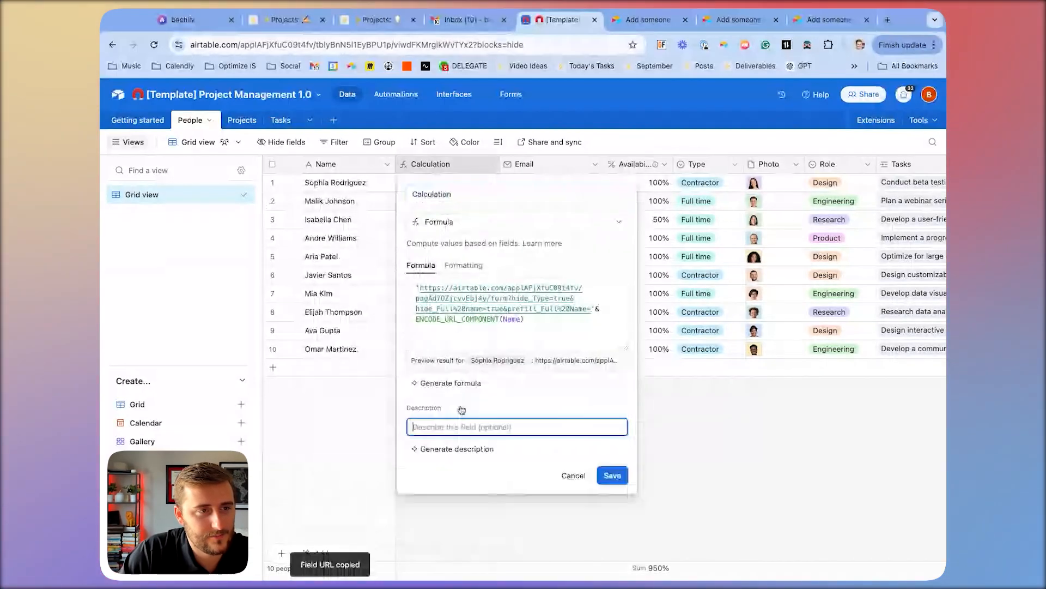
pyautogui.hotkey('ctrl', 'v')
# Replace the field name in the formula with the Name field ID and save
pyautogui.doubleClick(720, 426)
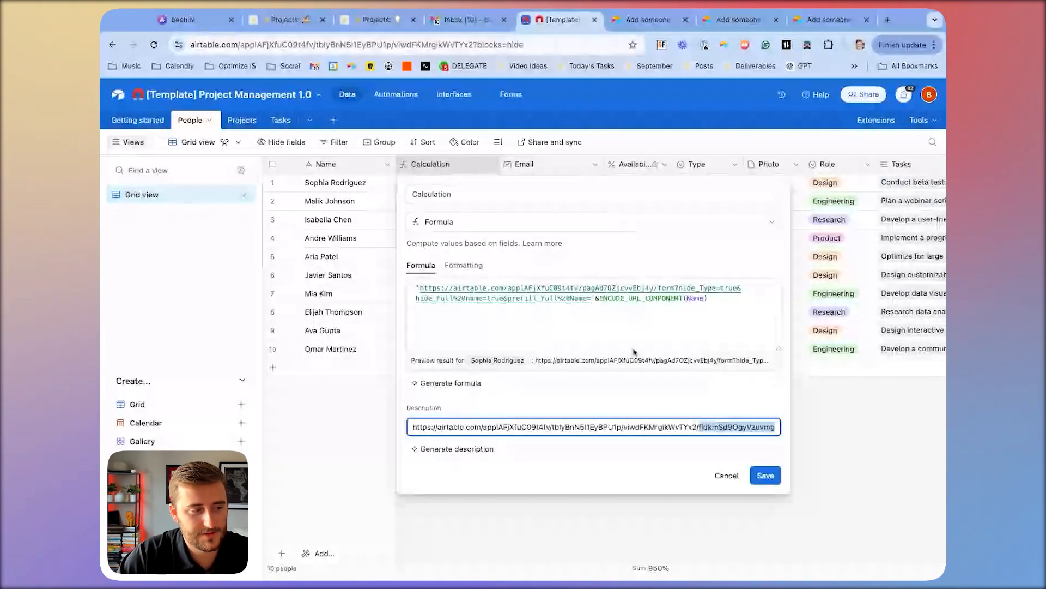
pyautogui.click(587, 298)
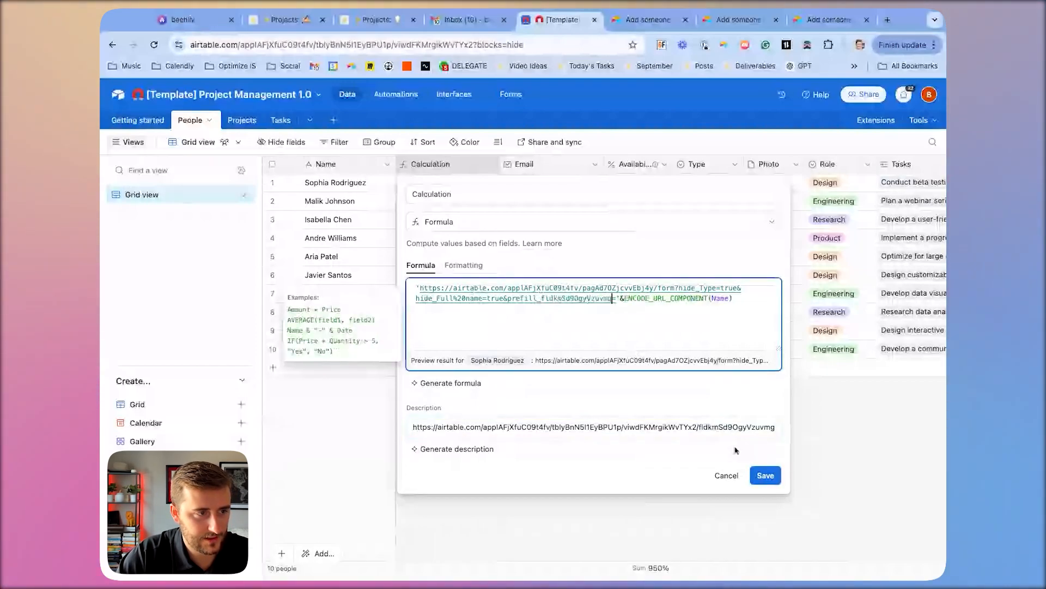
pyautogui.click(763, 477)
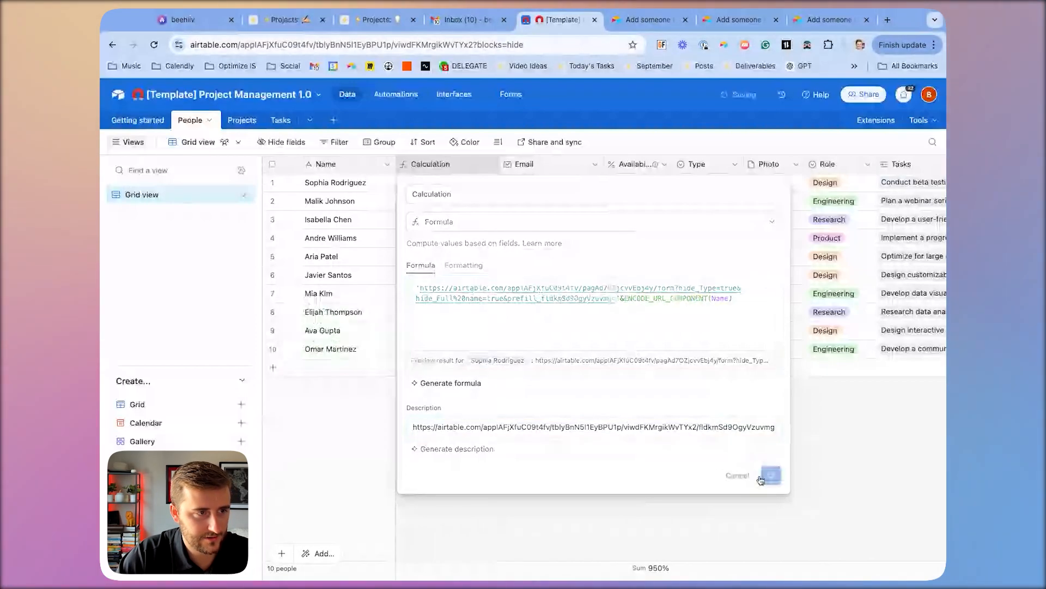
pyautogui.click(457, 181)
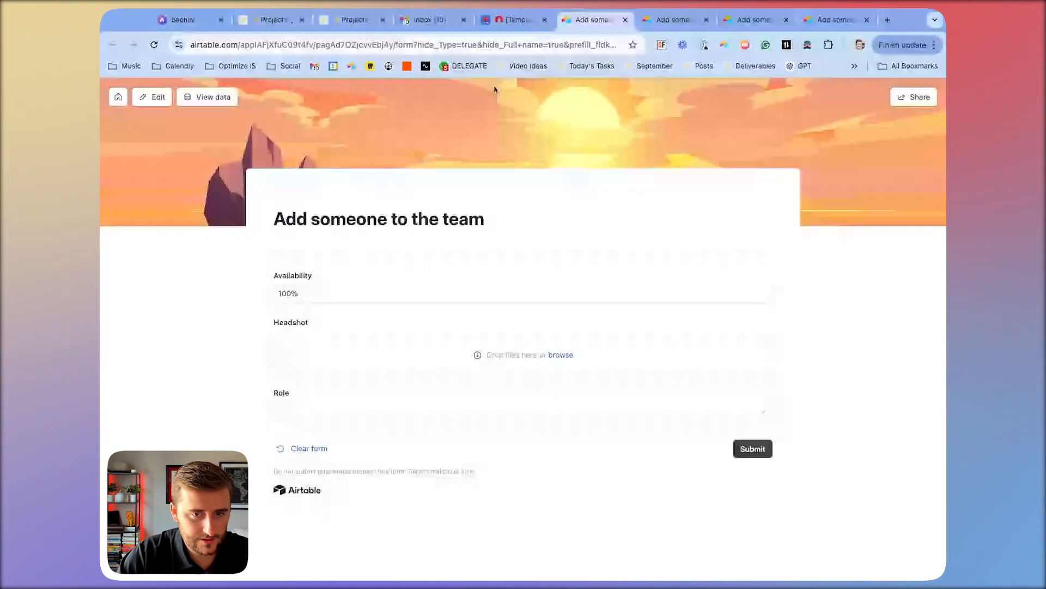
# Strip hide_Full+name= from the first person's link and confirm Full name is prefilled
pyautogui.click(487, 43)
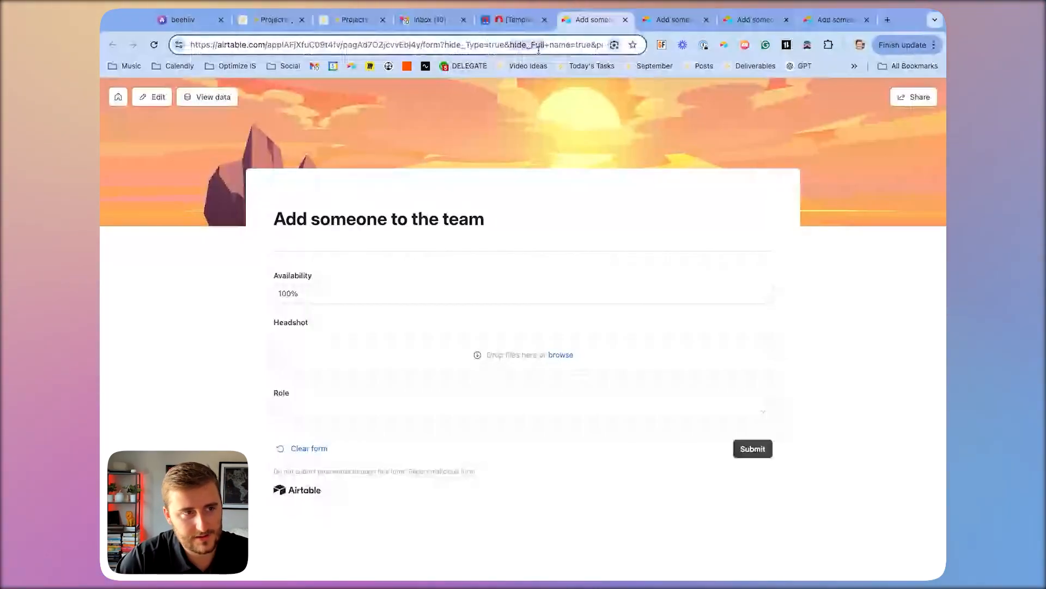
pyautogui.press('BackSpace')
pyautogui.press('Return')
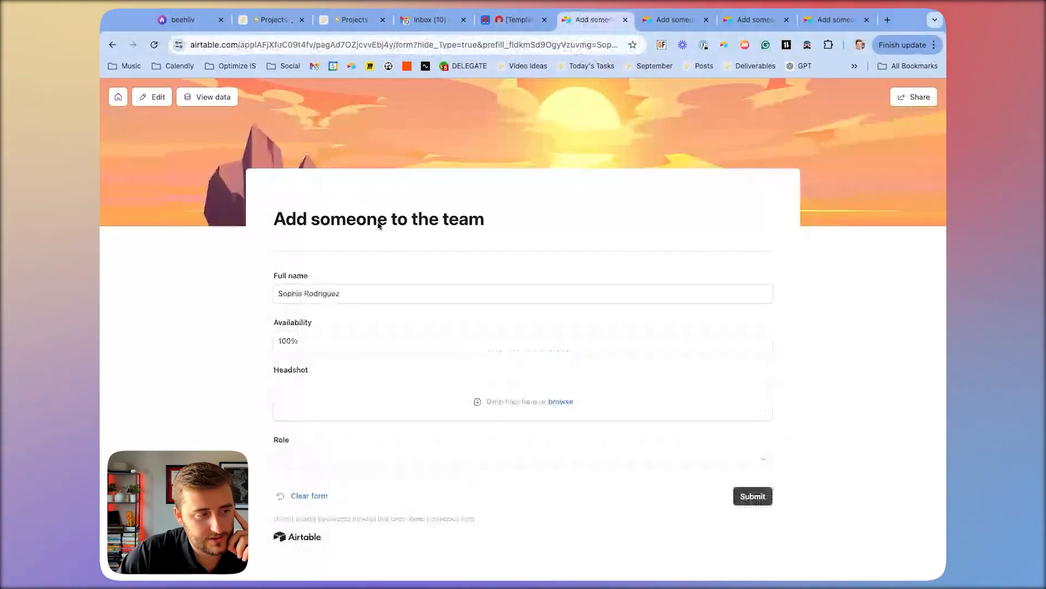
pyautogui.tripleClick(294, 277)
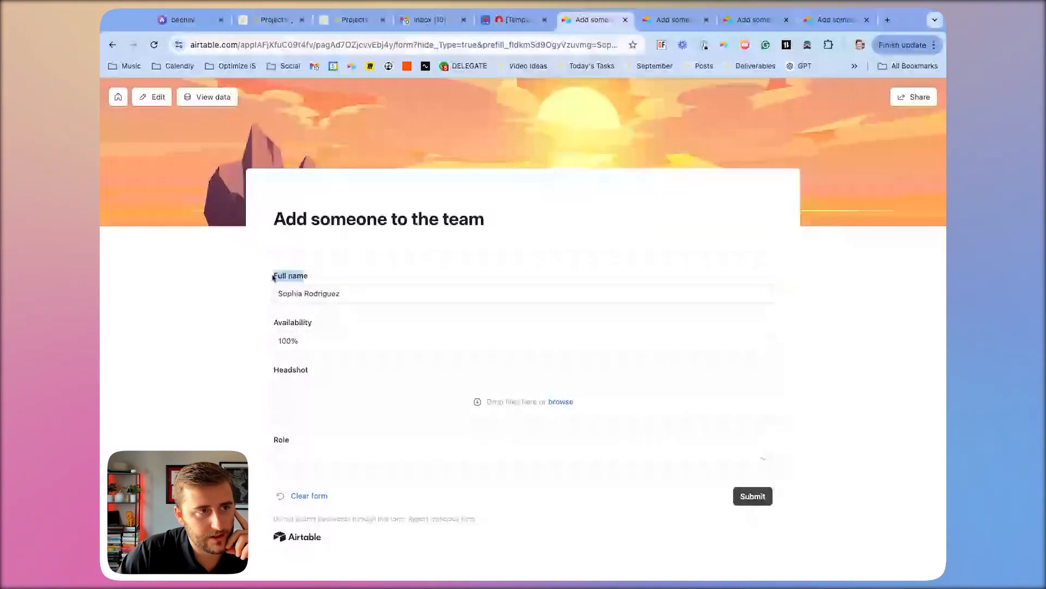
pyautogui.click(517, 20)
pyautogui.click(508, 104)
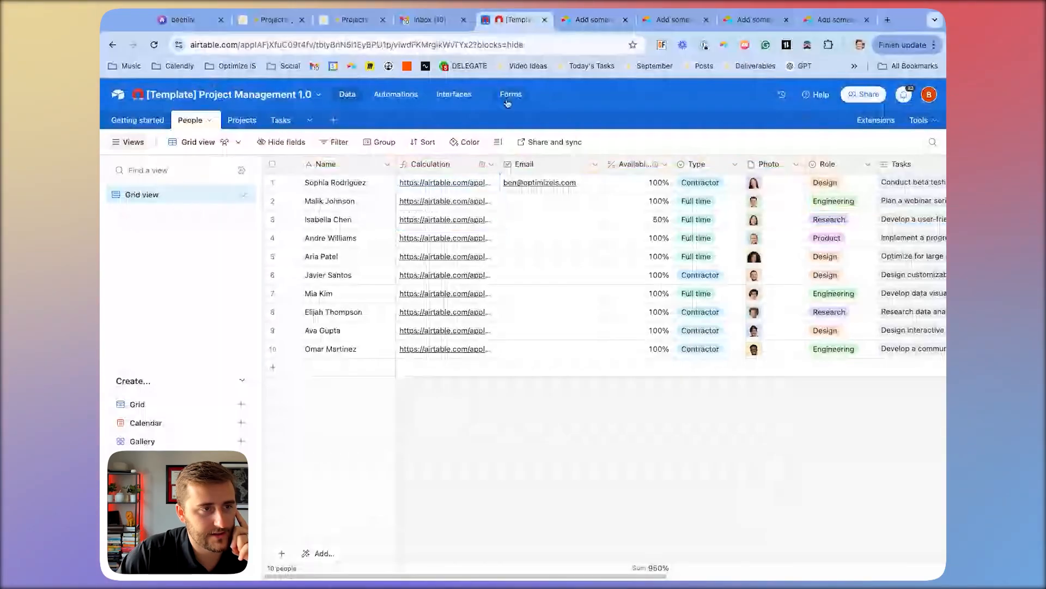
# Inspect the Full name question's settings and compare them with the prefilled live form
pyautogui.click(493, 385)
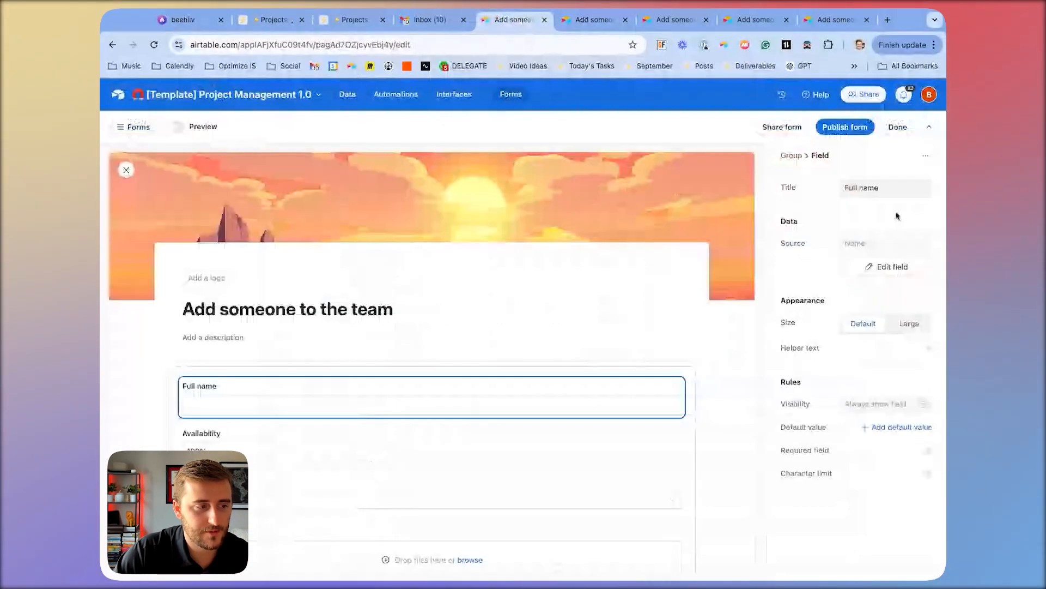
pyautogui.click(859, 187)
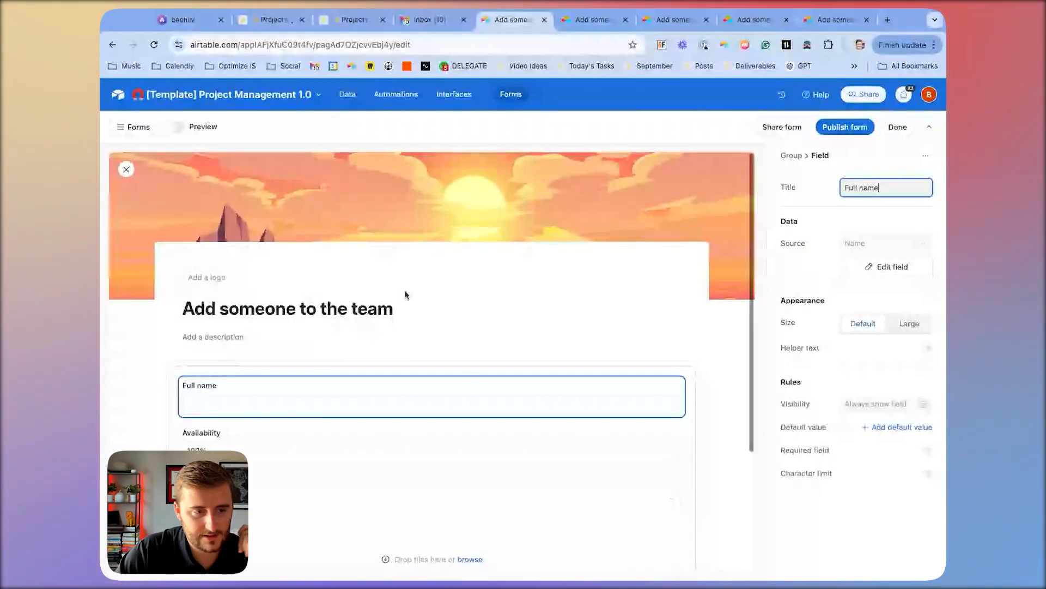
pyautogui.click(591, 20)
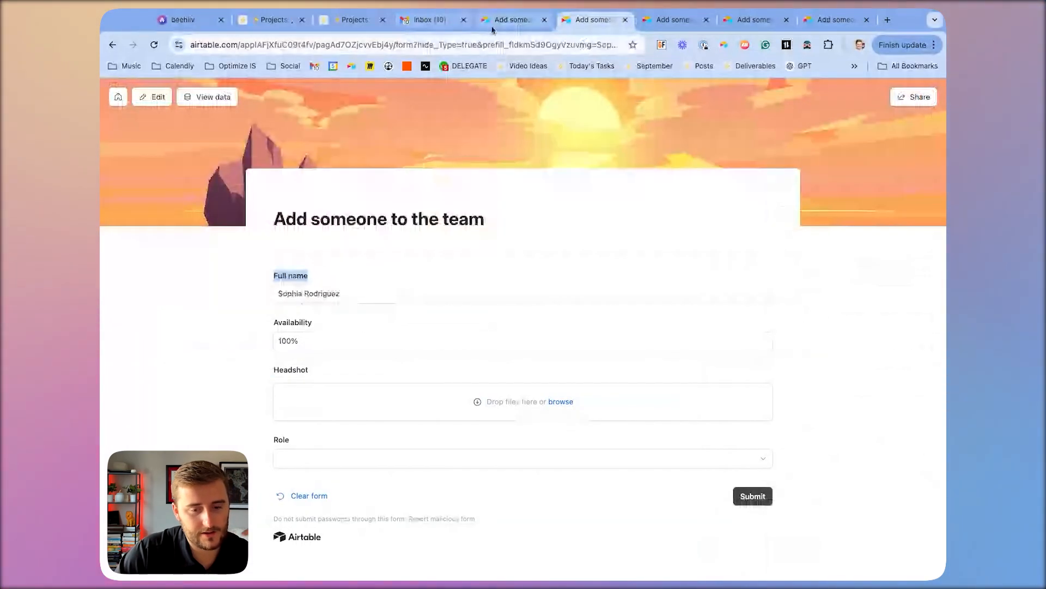
pyautogui.click(511, 19)
# Open the first person's form link from the People table
pyautogui.click(345, 94)
pyautogui.click(436, 186)
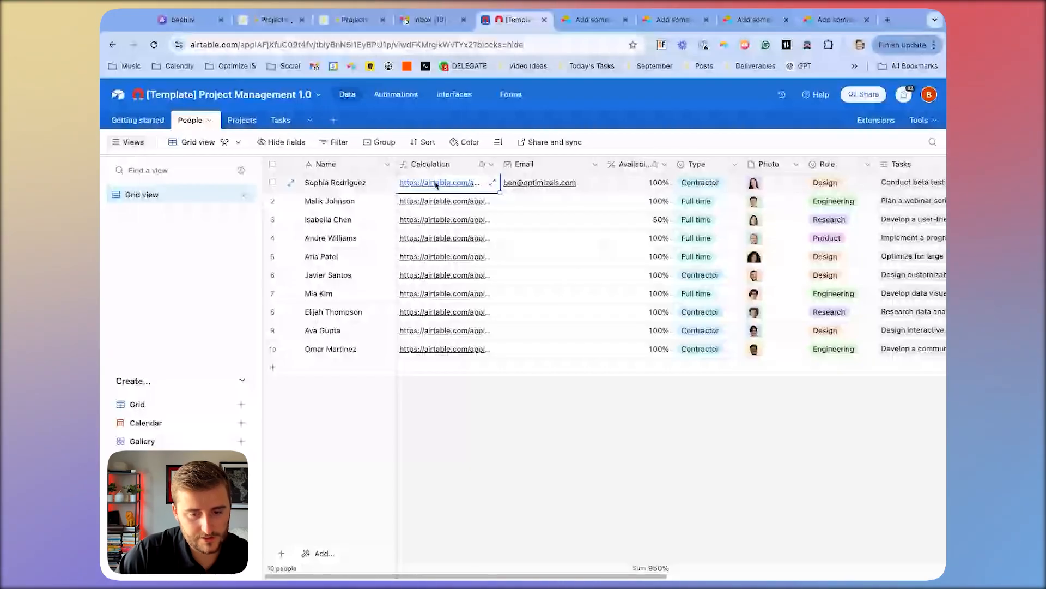
pyautogui.click(436, 184)
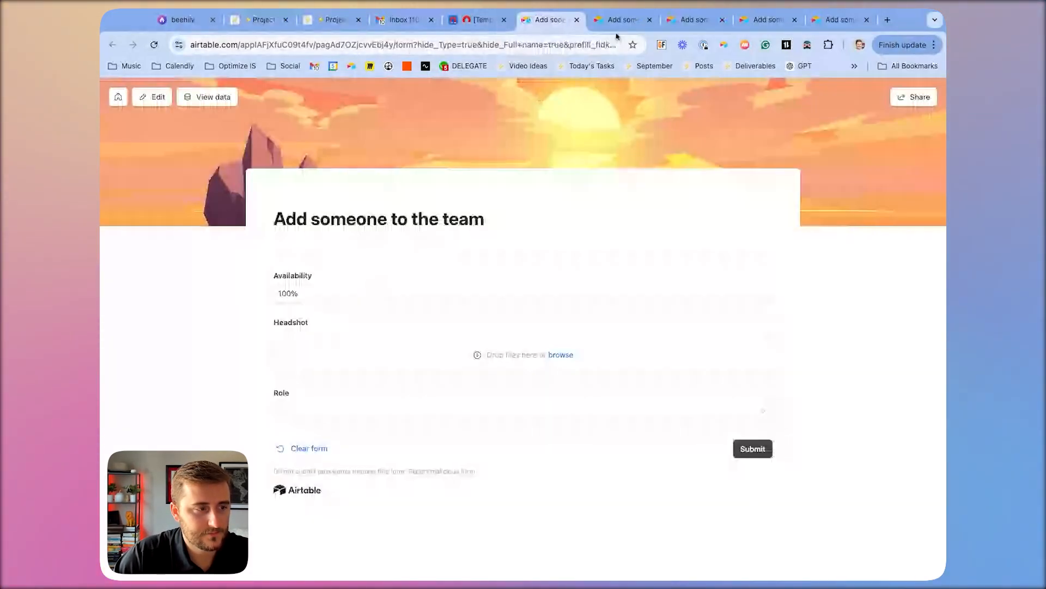
# Give the form's Full name question a default name and view it live
pyautogui.click(480, 20)
pyautogui.click(511, 96)
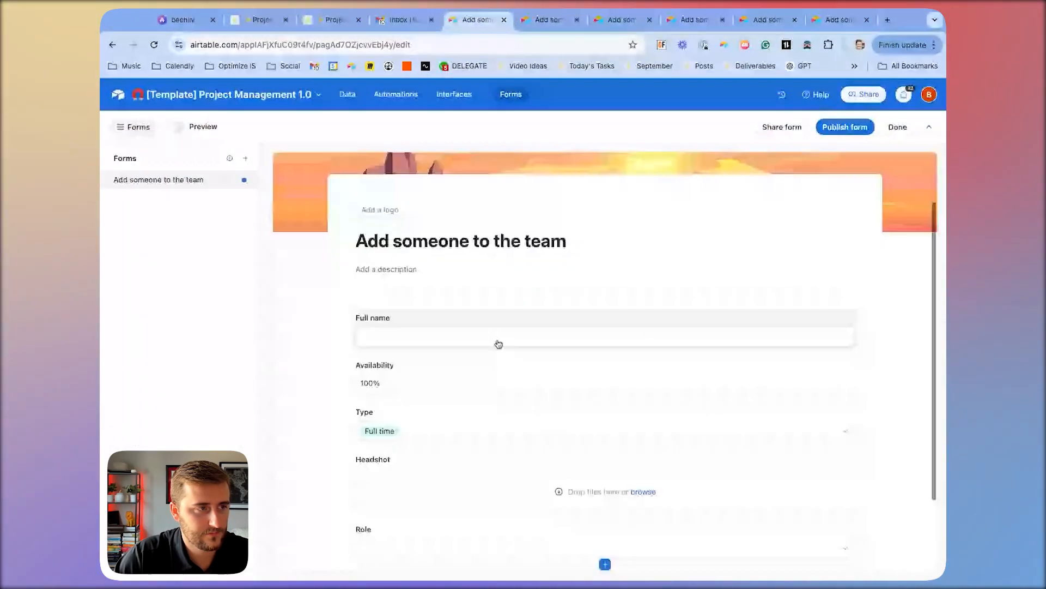
pyautogui.click(453, 376)
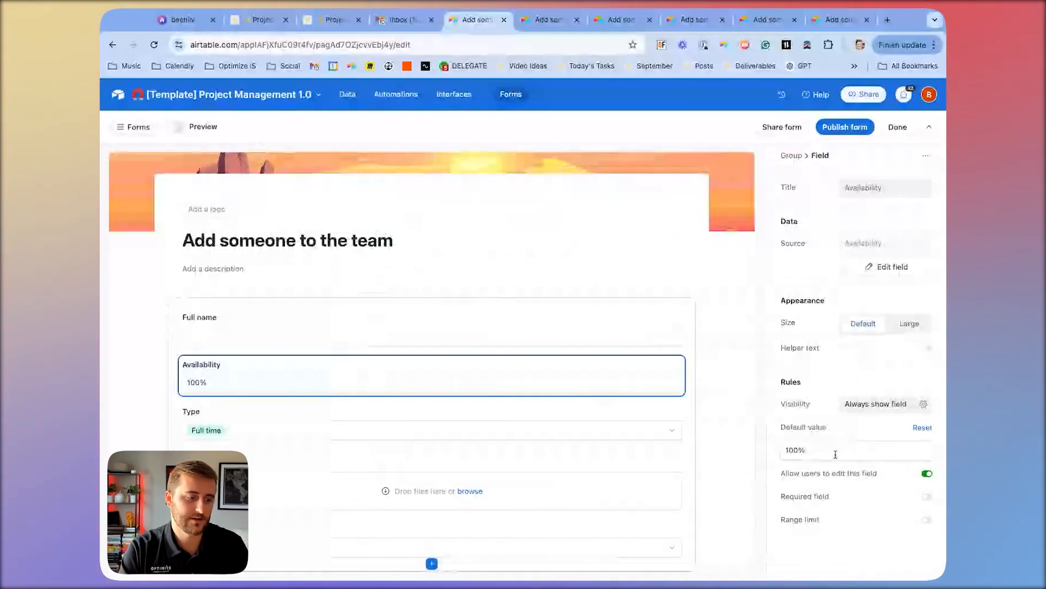
pyautogui.click(592, 323)
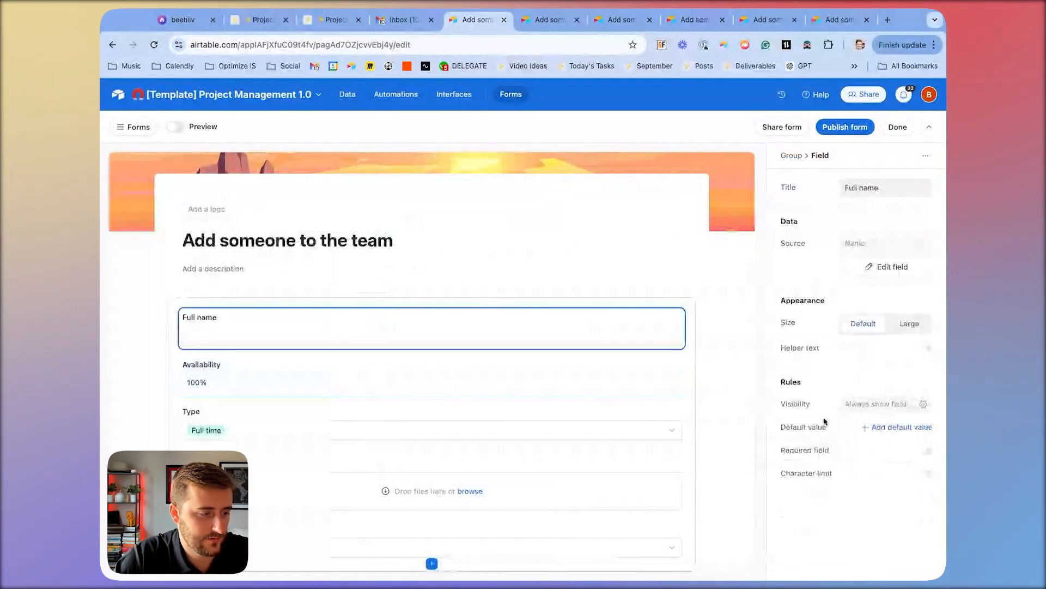
pyautogui.click(889, 428)
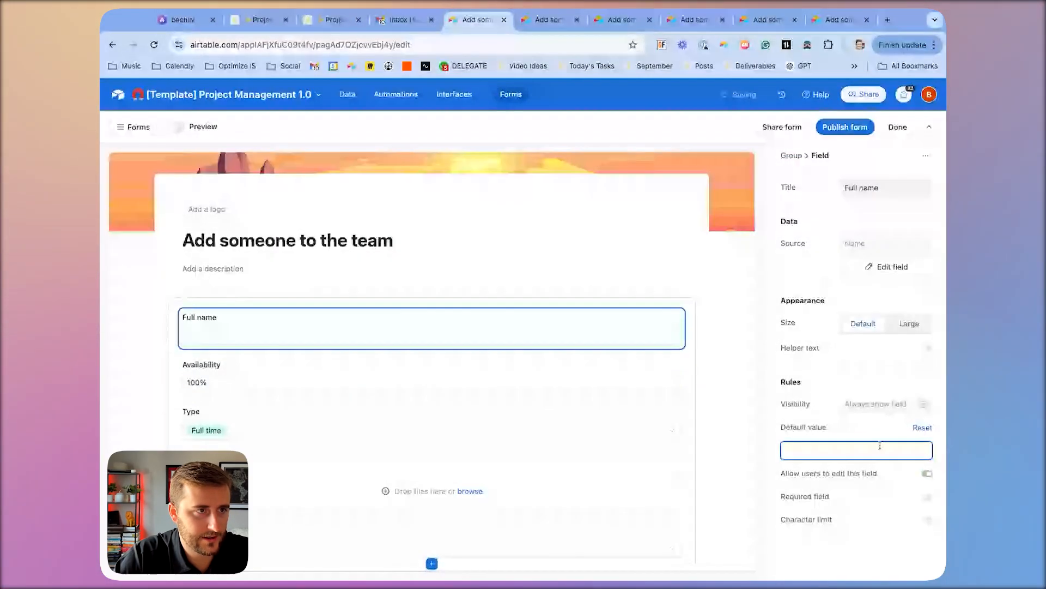
pyautogui.write('Ben')
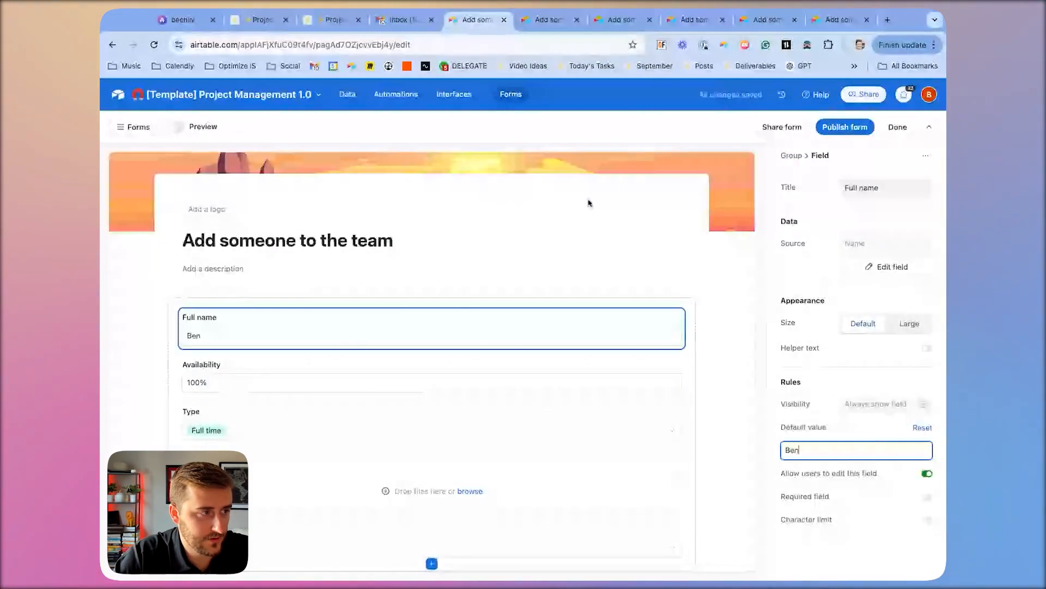
pyautogui.hotkey('ctrl', 'Tab')
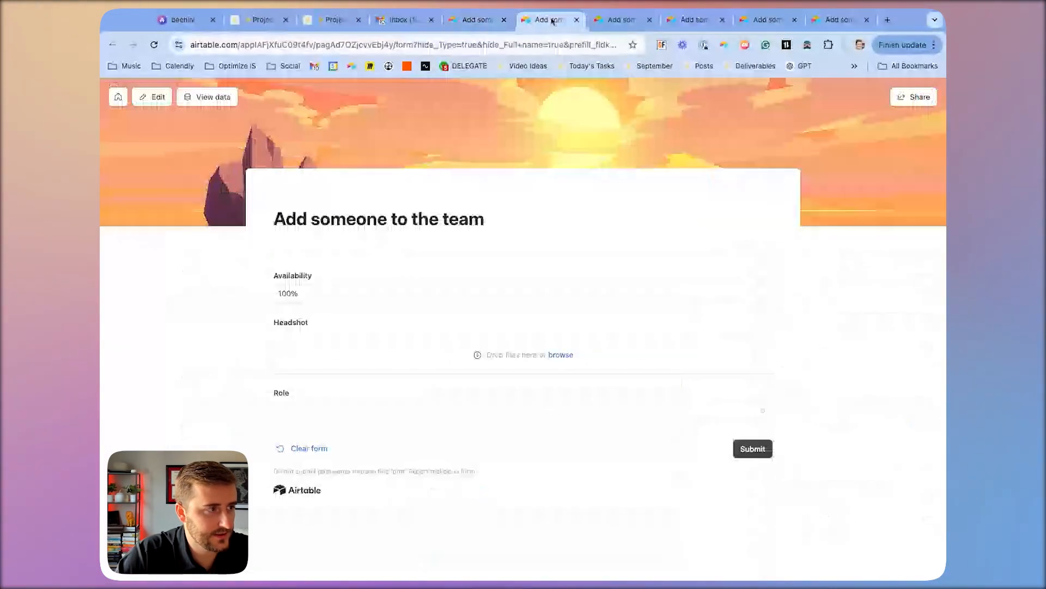
pyautogui.click(486, 21)
# Compare the default-name form with the hidden-name prefilled form, then edit the Calculation field
pyautogui.click(853, 130)
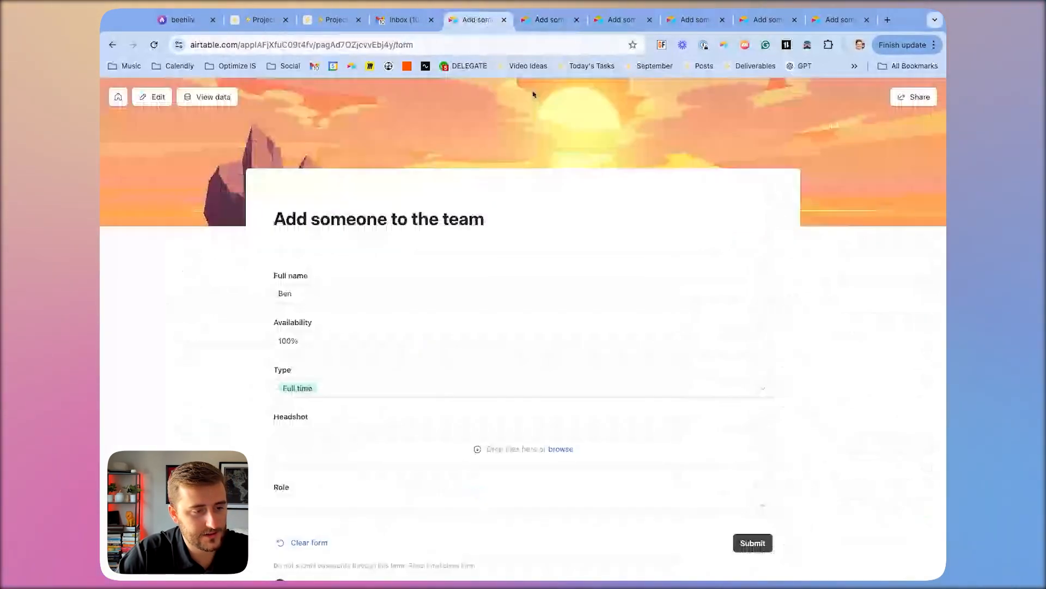
pyautogui.click(547, 20)
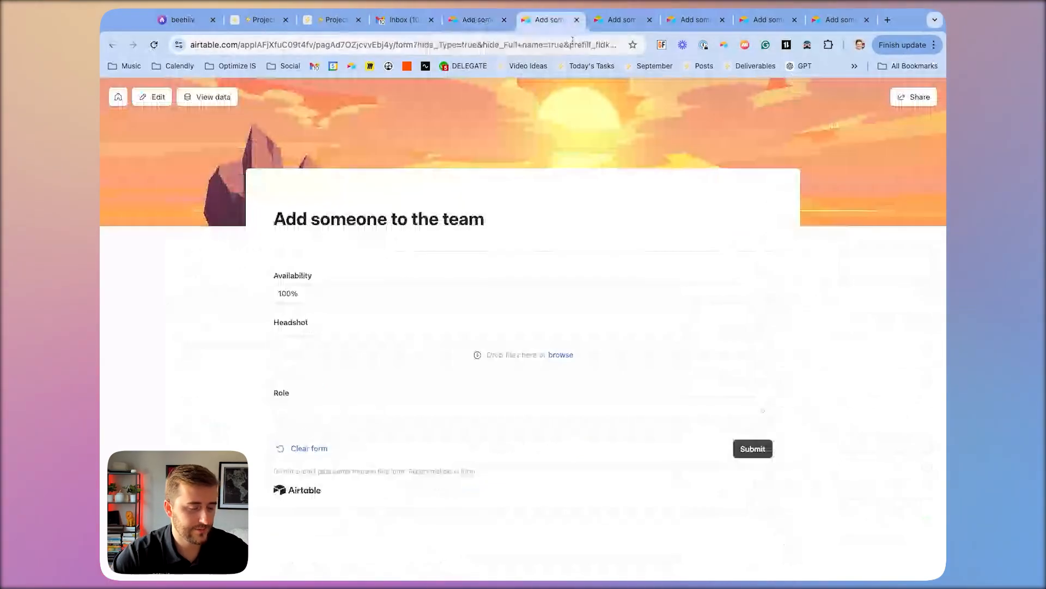
pyautogui.click(619, 19)
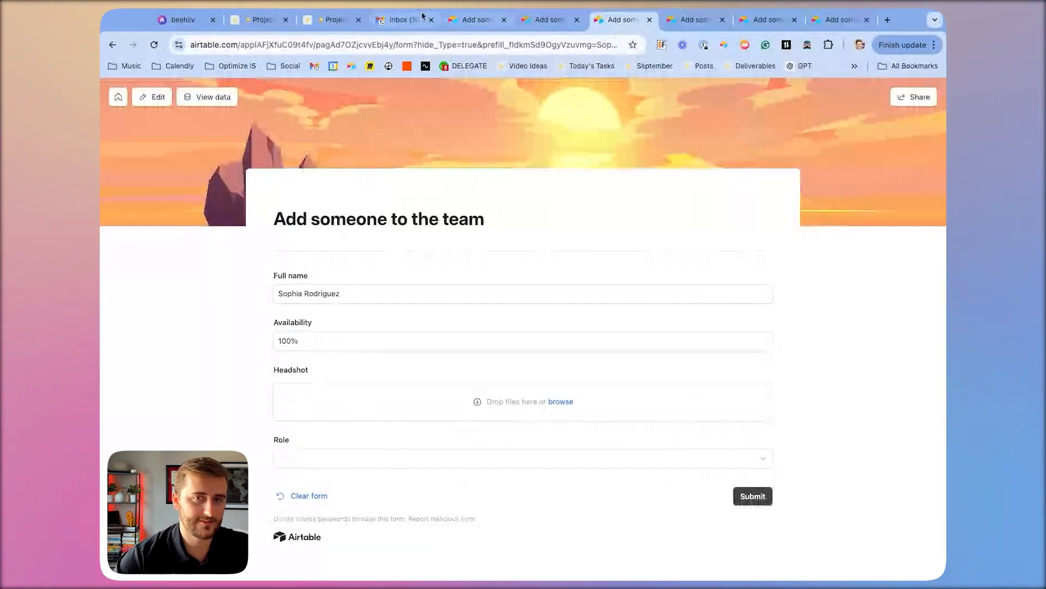
pyautogui.click(466, 19)
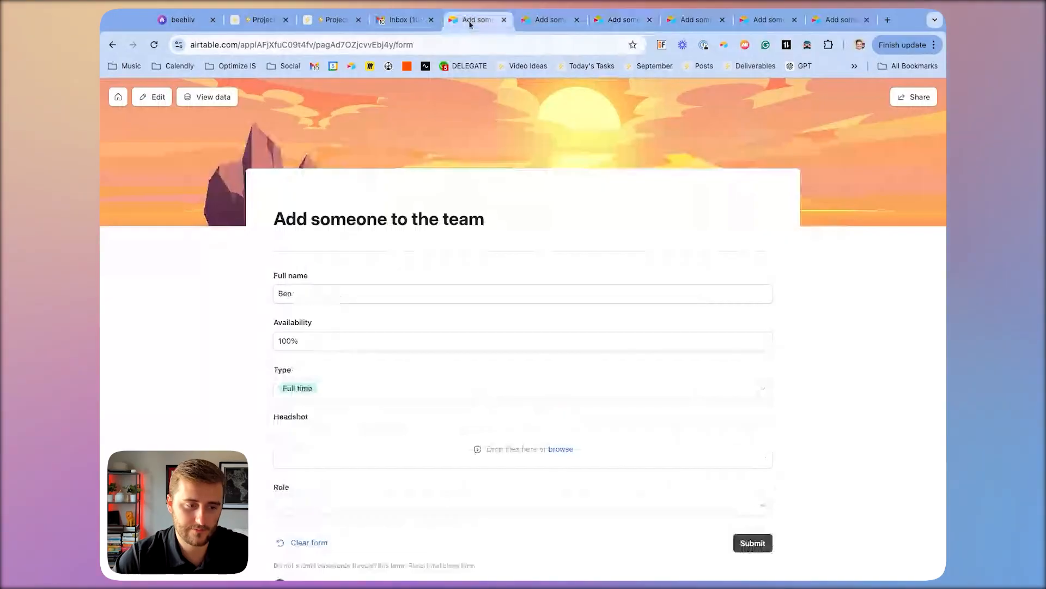
pyautogui.click(210, 99)
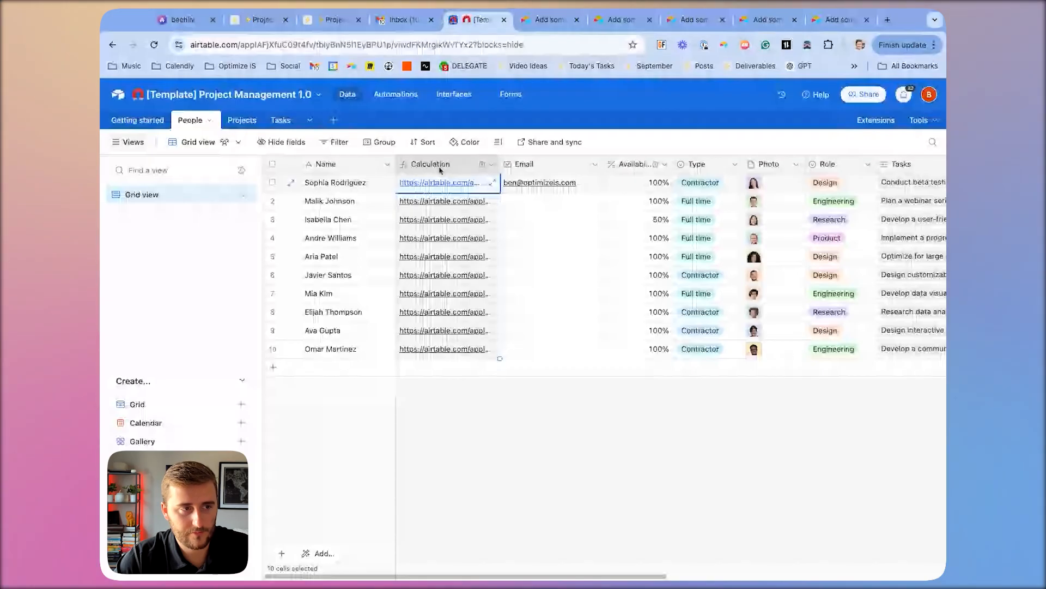
pyautogui.doubleClick(441, 164)
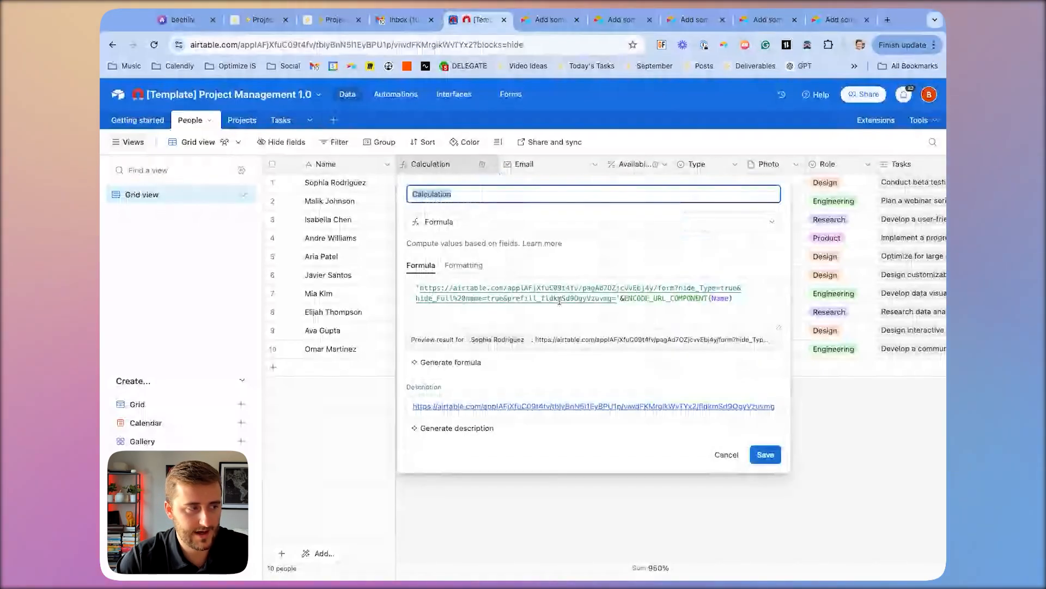